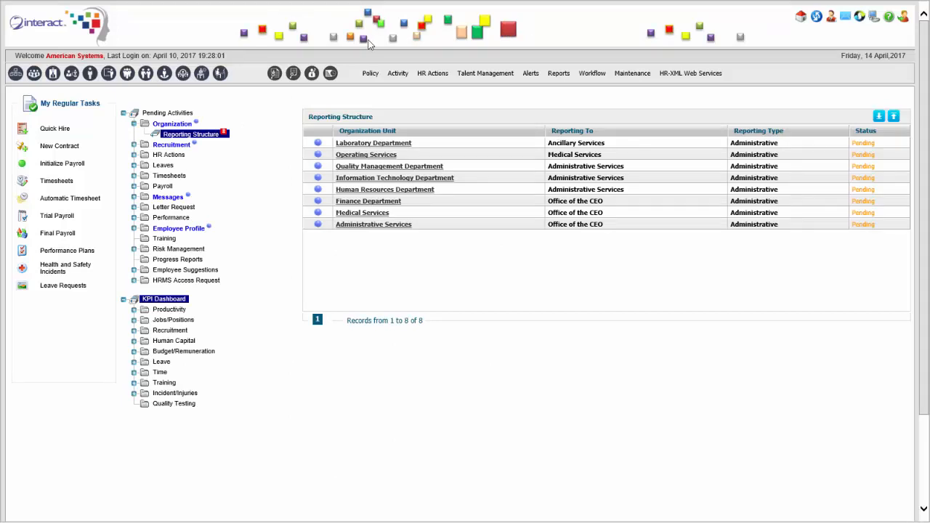
left_click(371, 73)
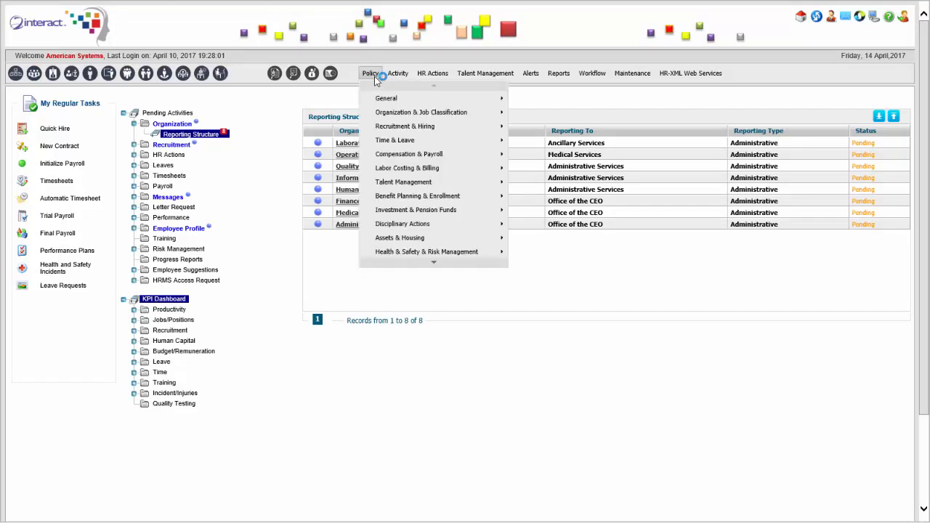
mouse_move(406, 116)
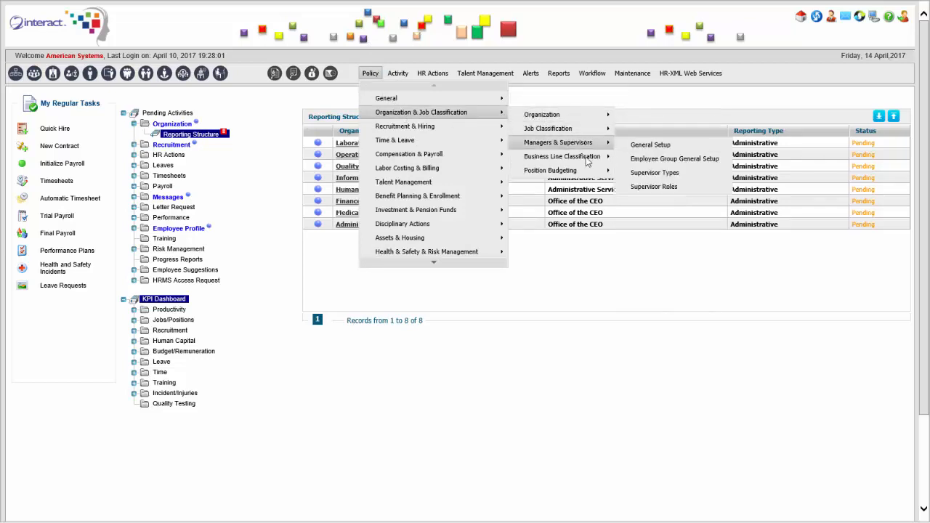
mouse_move(592, 174)
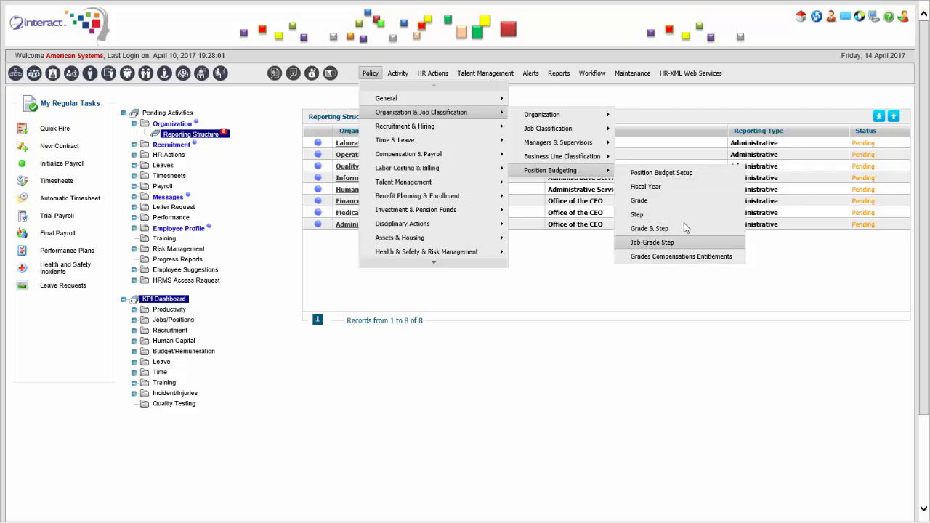
mouse_move(409, 78)
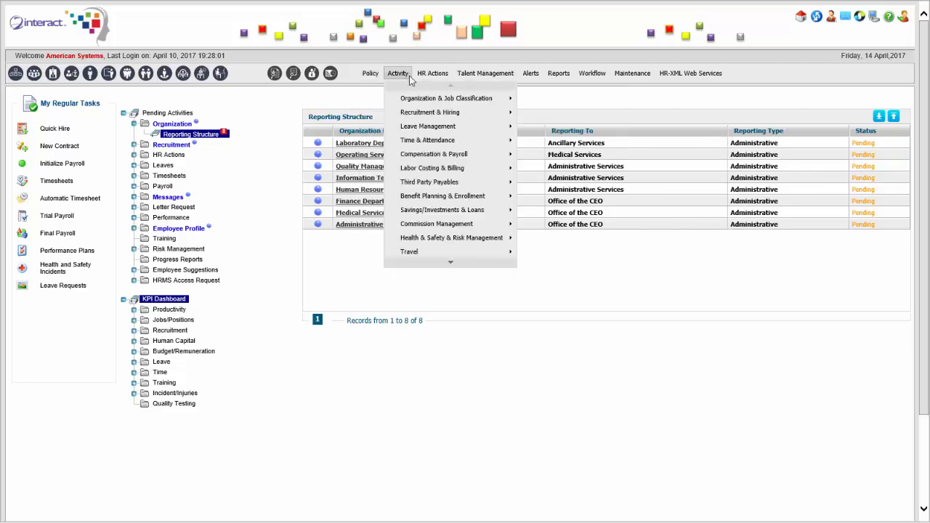
mouse_move(433, 100)
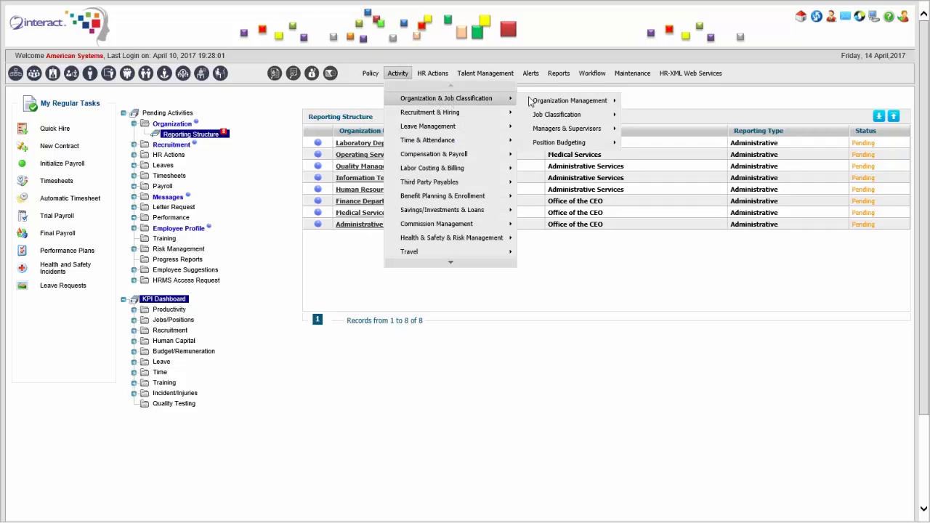
mouse_move(580, 144)
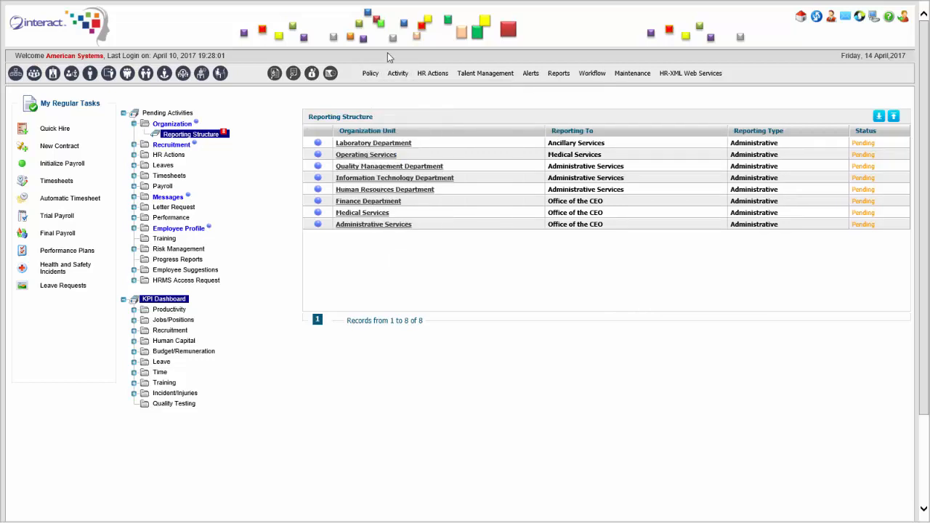
- Open the Position Budget Setup, turn off Hiring Against Position Budget and keep Position Number on Auto
mouse_move(442, 127)
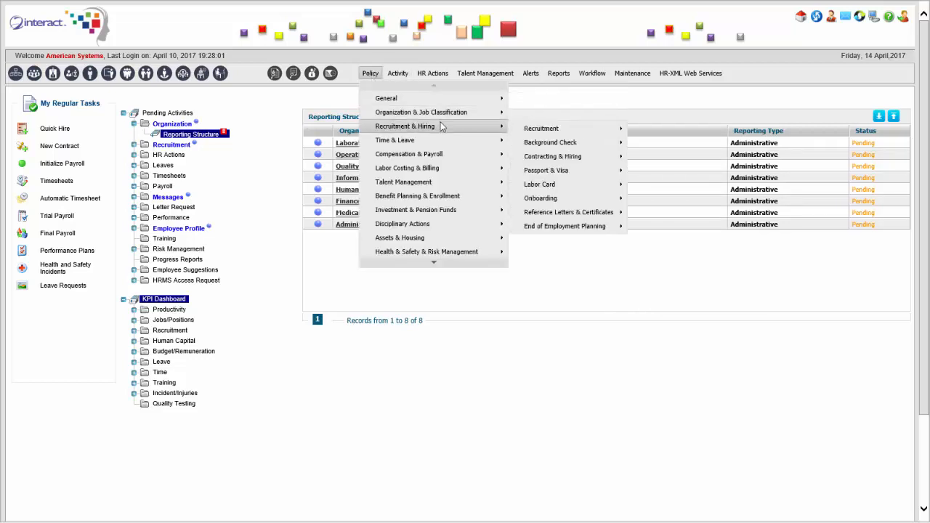
mouse_move(457, 113)
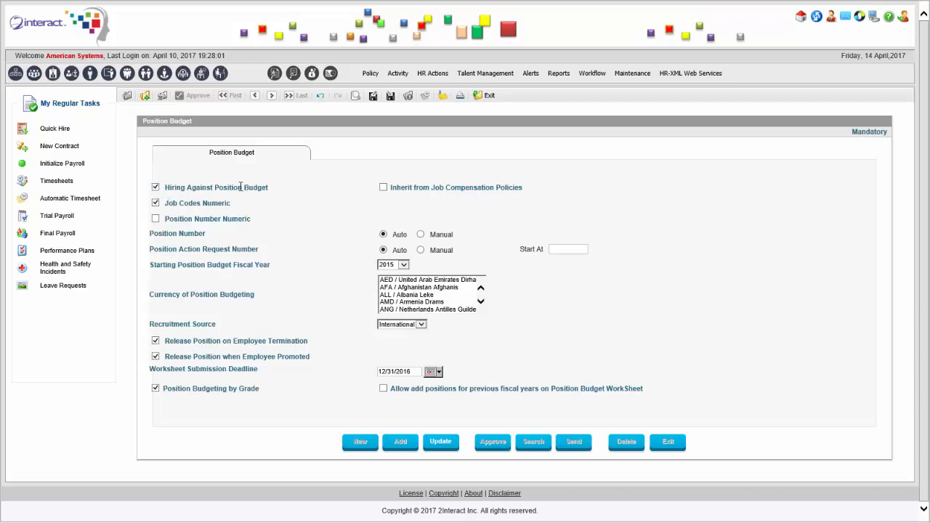
left_click(155, 188)
left_click(420, 234)
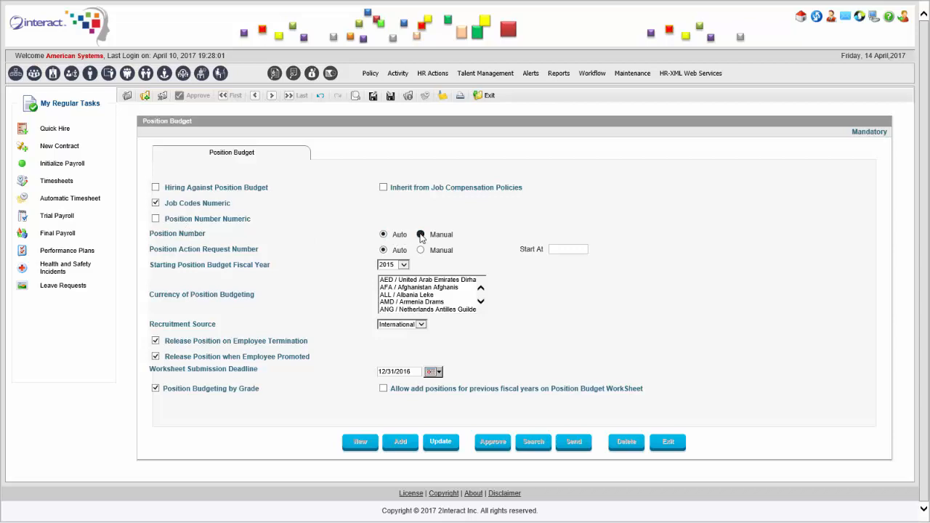
left_click(383, 235)
- Set the Starting Position Budget Fiscal Year to 2017 and look through the position budgeting currencies
left_click(388, 265)
left_click(389, 279)
left_click(480, 301)
left_click(481, 301)
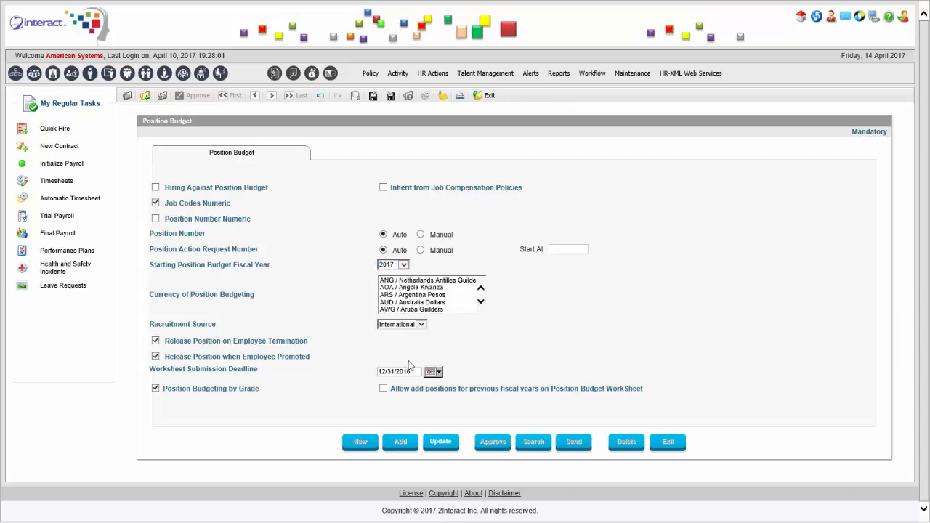
- Set the Worksheet Submission Deadline to 06/30/2017 and save the position budget setup
left_click(433, 372)
left_click(420, 383)
left_click(429, 355)
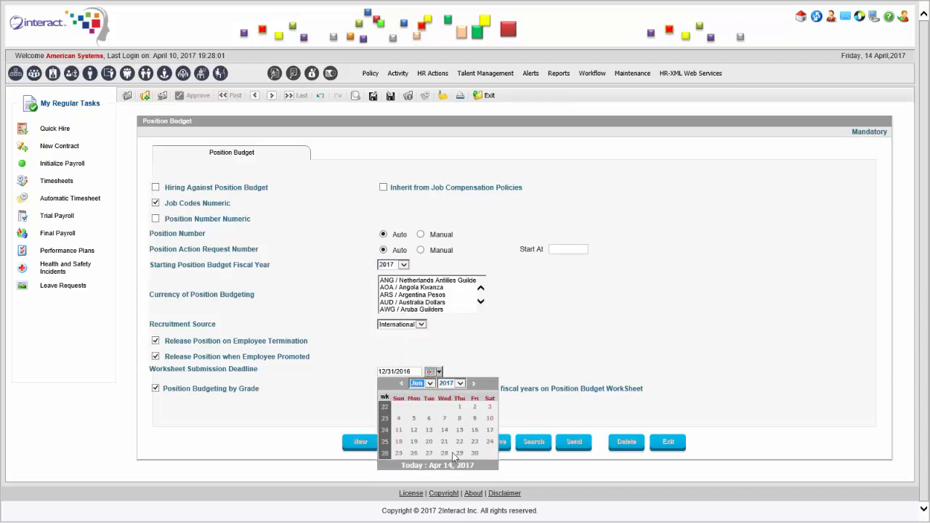
left_click(475, 453)
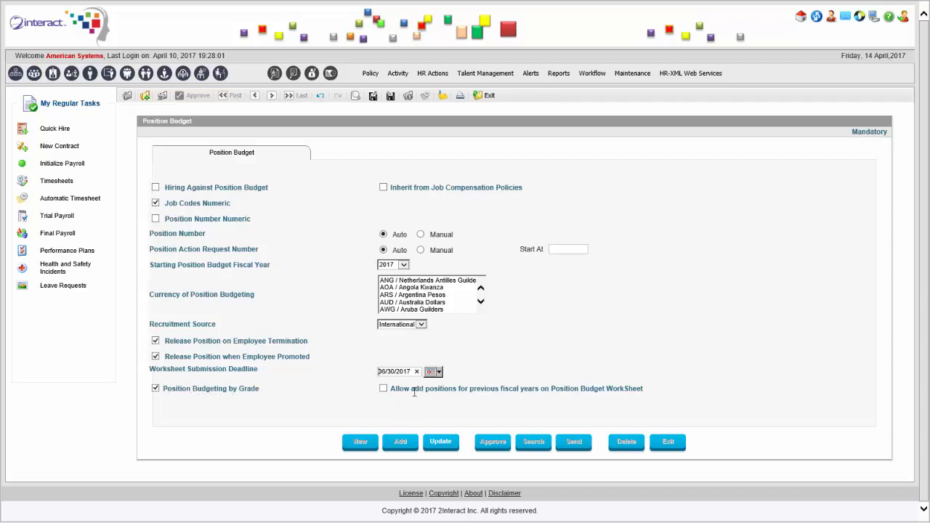
left_click(428, 436)
- View the position budgeting grades list and the Grades and Steps salary matrix
mouse_move(376, 76)
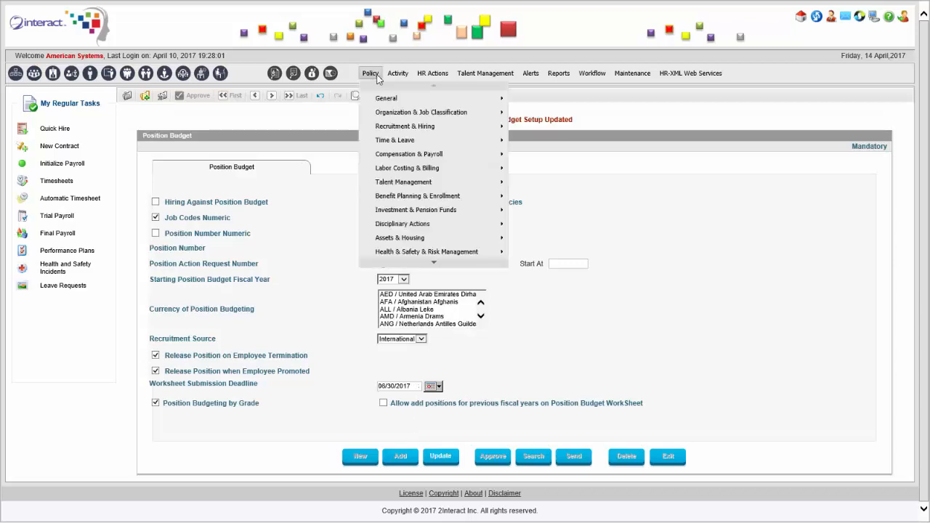
mouse_move(428, 112)
mouse_move(569, 171)
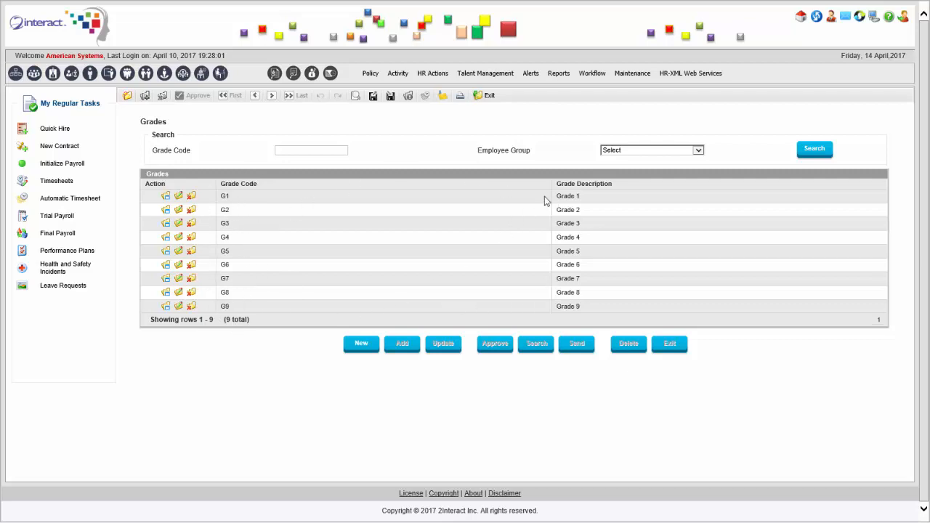
left_click(371, 73)
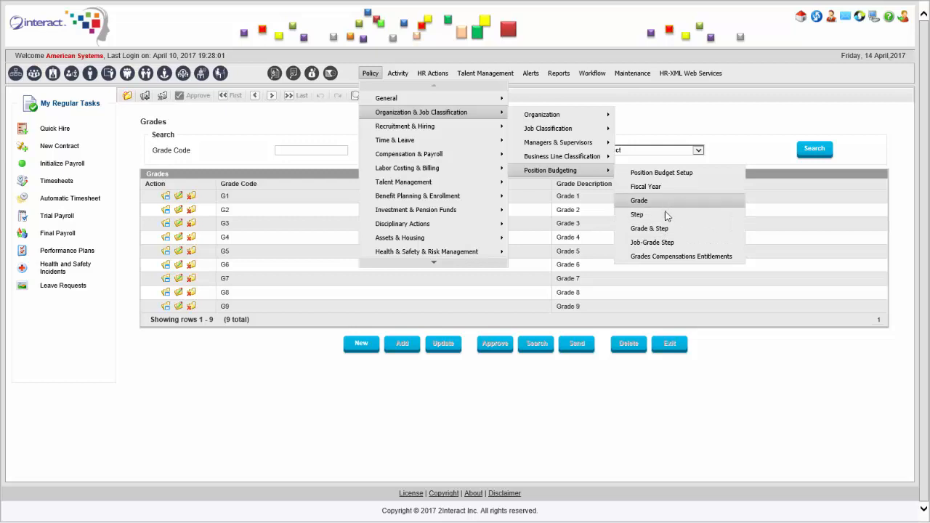
left_click(658, 228)
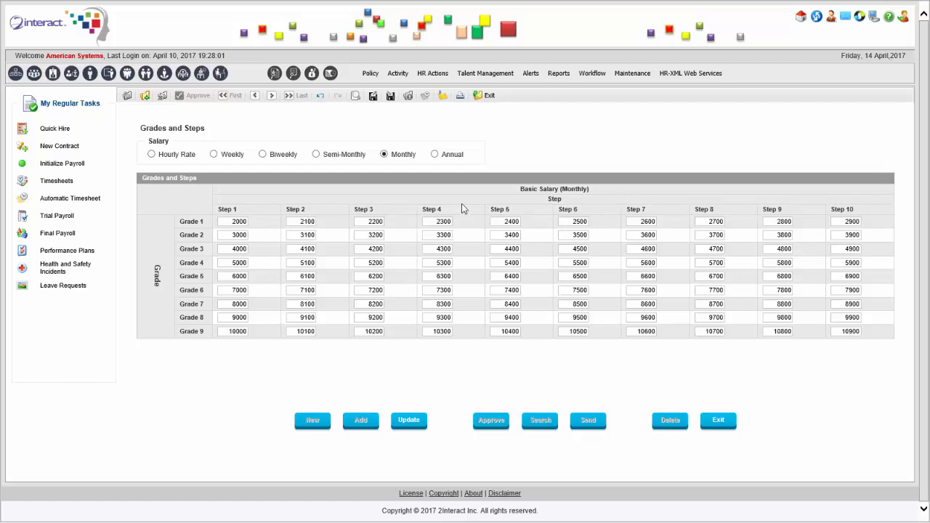
- Open the Job-Grade Step list and bring up the Accountant entry for editing
mouse_move(366, 74)
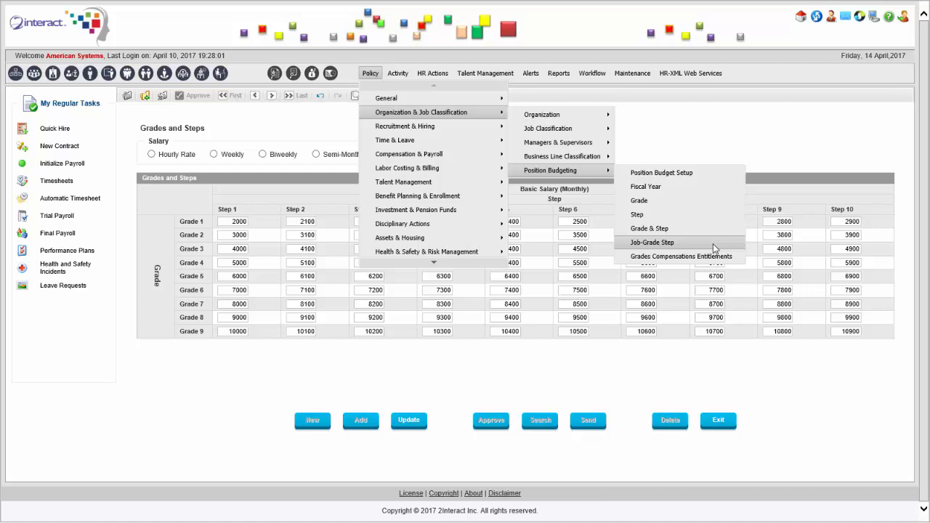
left_click(713, 243)
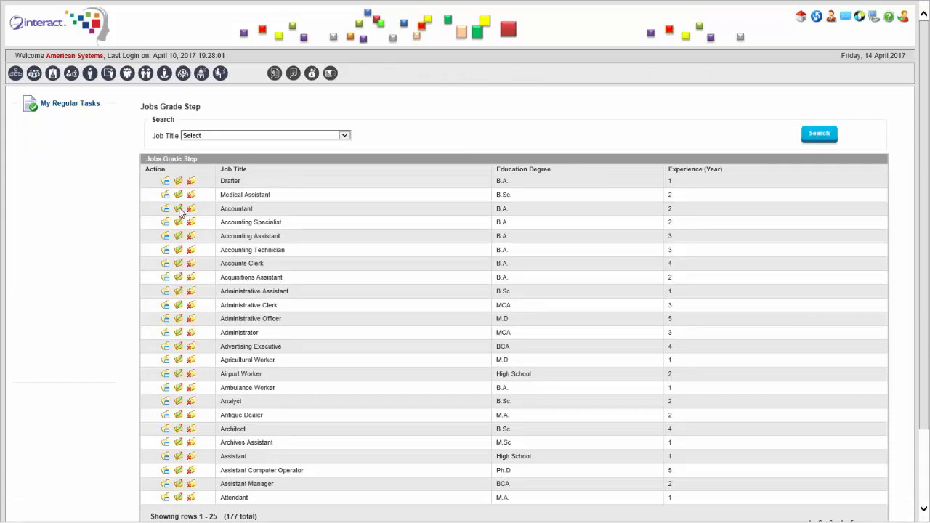
left_click(178, 209)
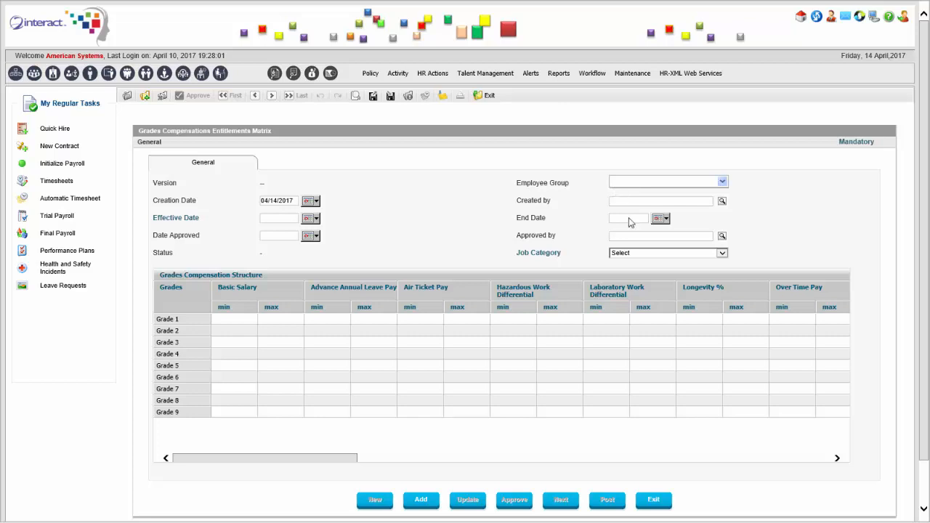
- Examine the job category options and the full range of pay and allowance columns in the Grades Compensations Entitlements Matrix
left_click(643, 253)
left_click(416, 228)
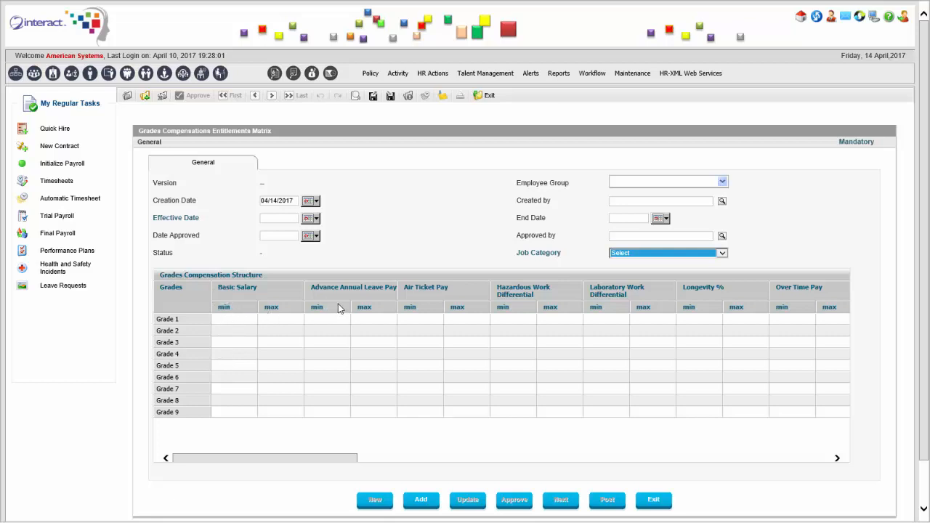
left_click_drag(356, 456, 614, 336)
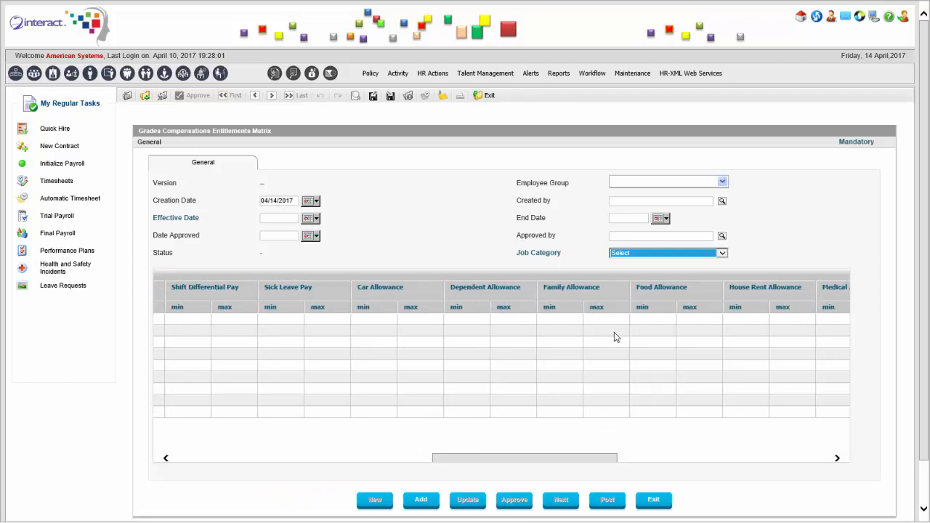
left_click_drag(559, 455, 284, 409)
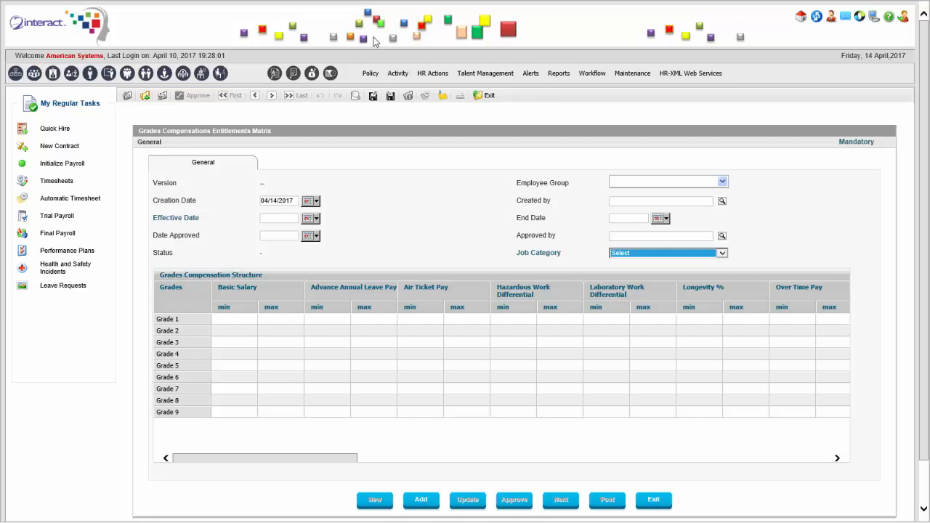
left_click(397, 73)
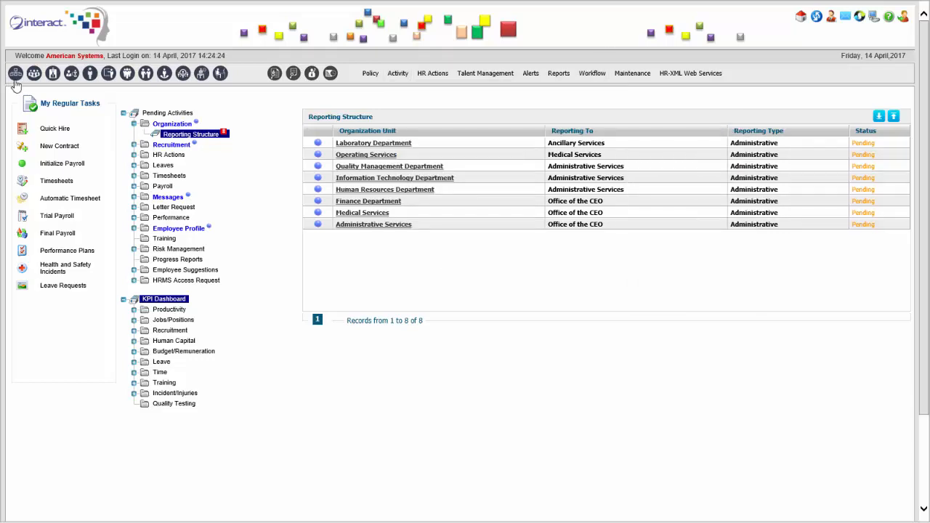
- Turn on Hiring is controlled by Position Budget for the Administrative Services organization unit and save the update
left_click(15, 81)
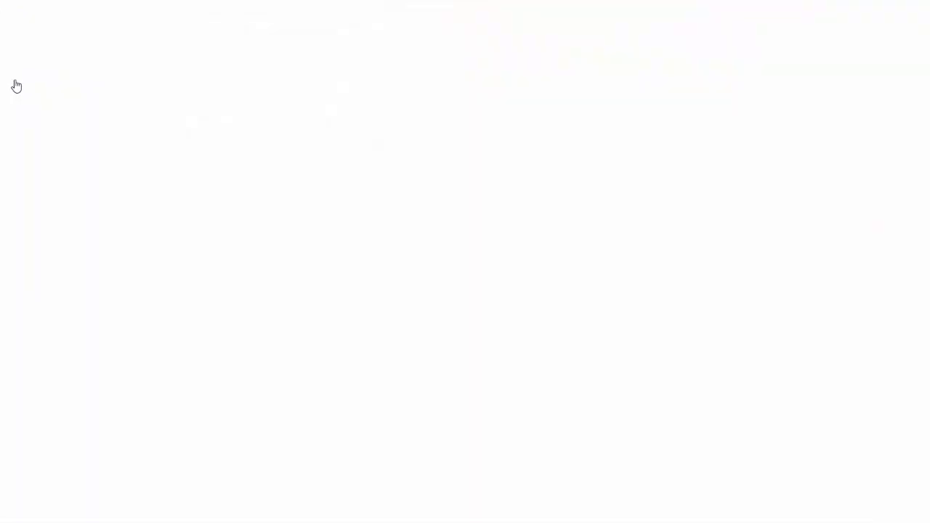
left_click(259, 323)
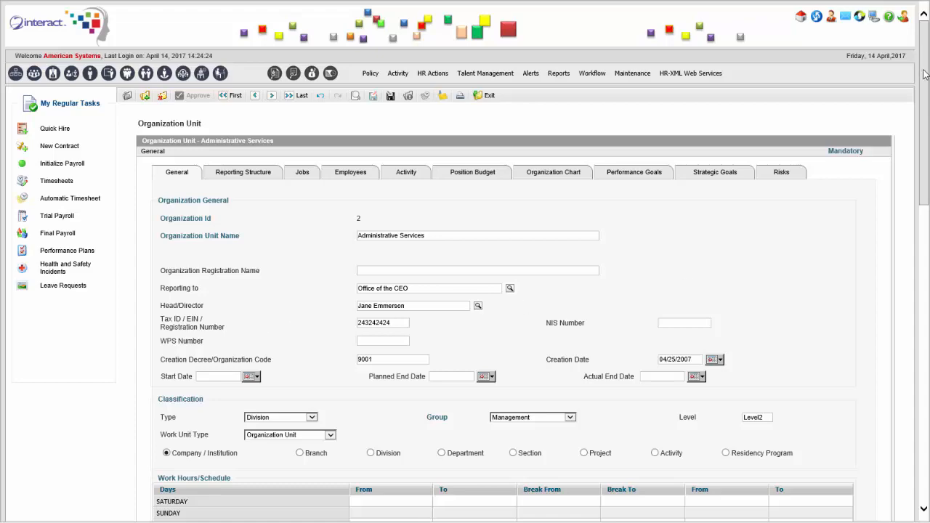
scroll(906, 209, "down", 4)
scroll(906, 209, "down", 2)
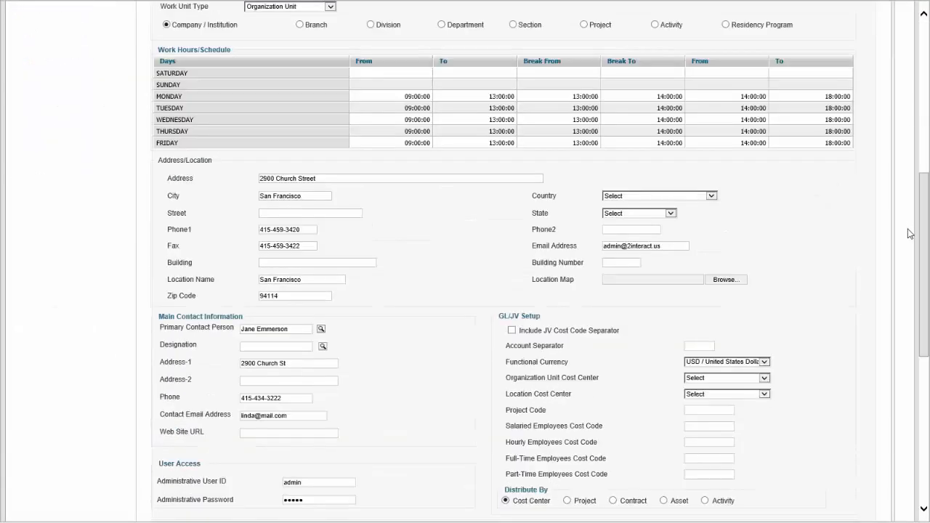
scroll(915, 288, "down", 2)
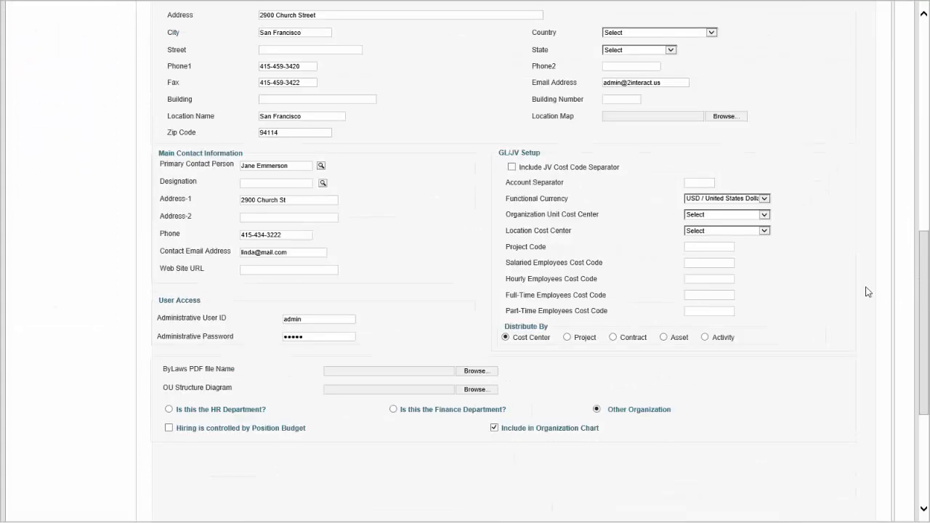
scroll(359, 311, "down", 1)
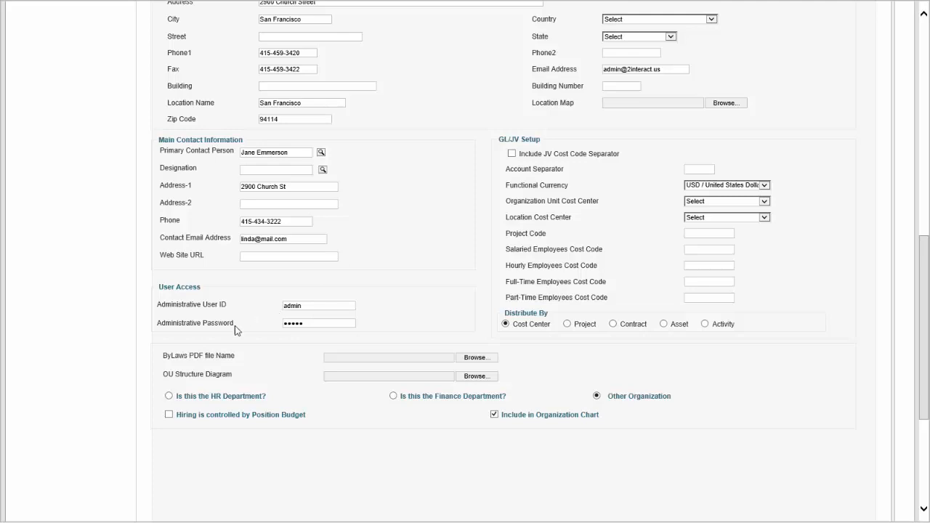
left_click(169, 414)
scroll(411, 325, "up", 10)
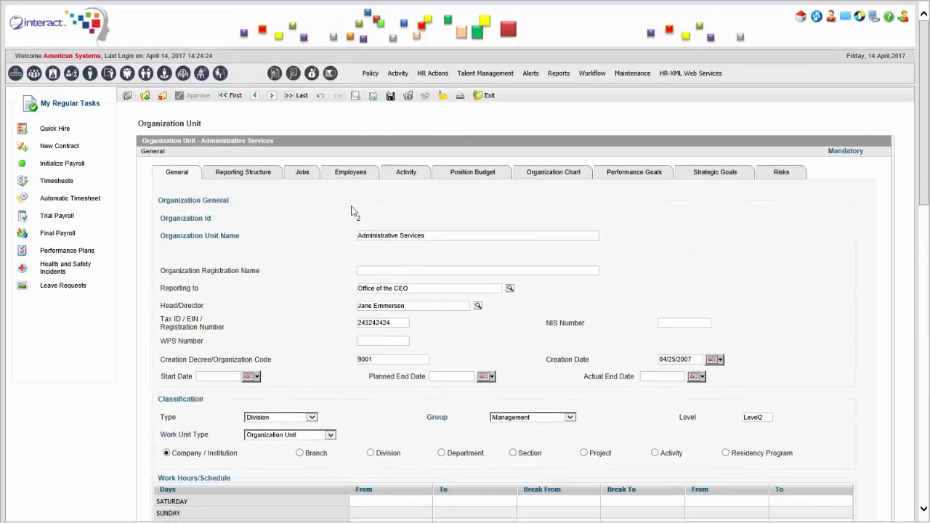
scroll(377, 248, "down", 15)
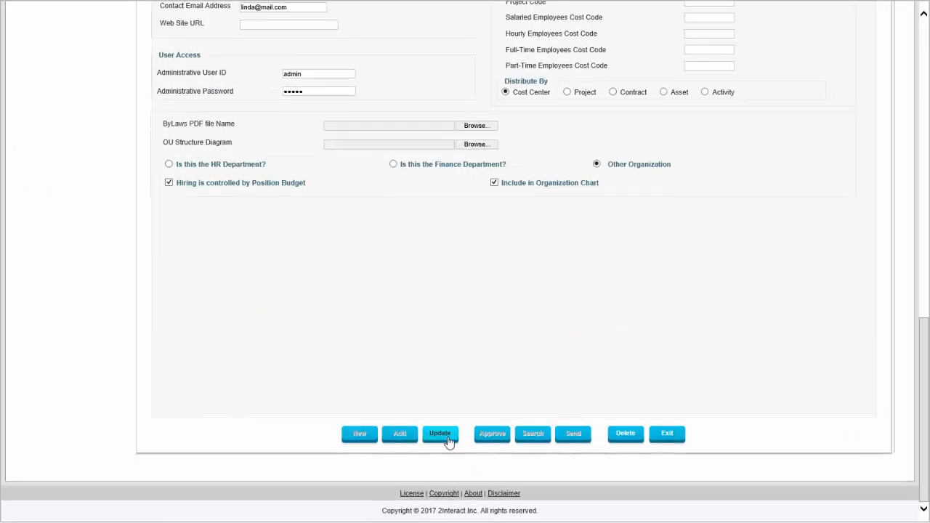
left_click(445, 436)
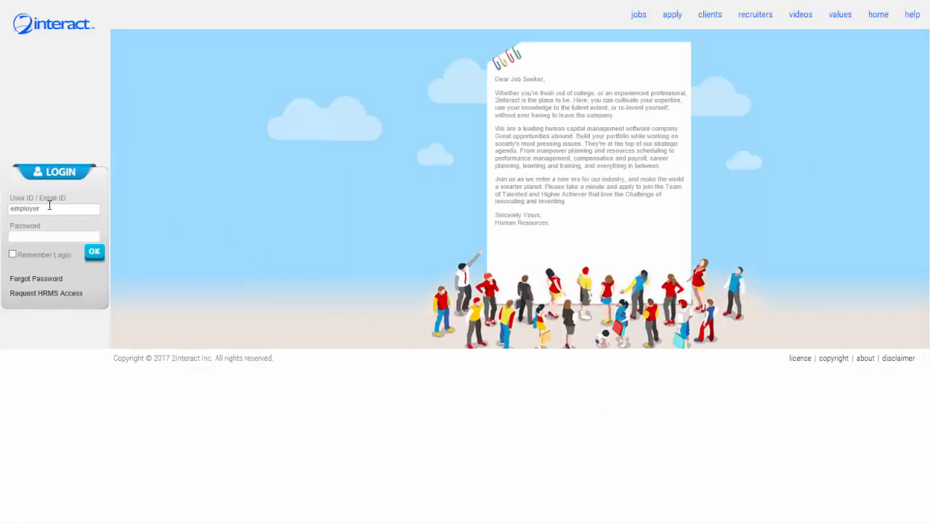
- Log in to the Administrative Services account with its user ID and password
double_click(49, 208)
type("admin")
key("Return")
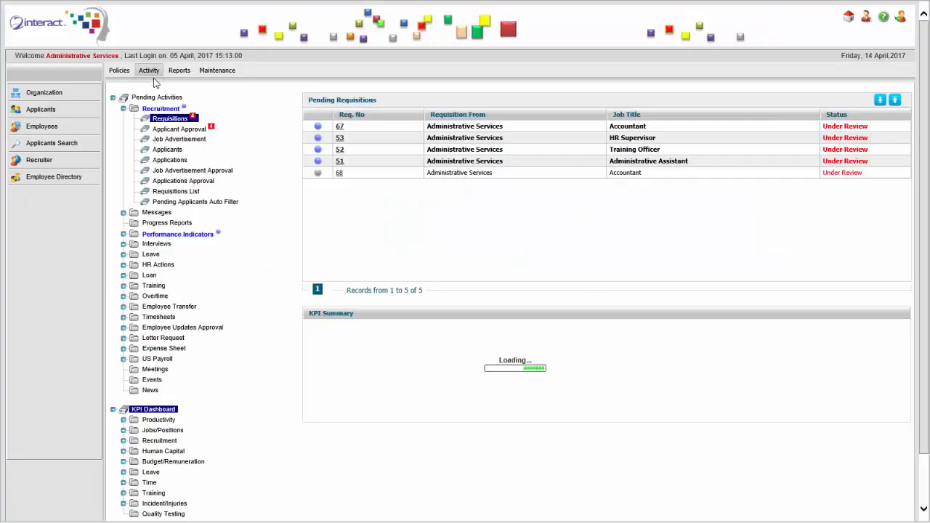
- Open the fiscal year 2017 position budget worksheet of Administrative Services from the Position Budget Work Sheet List
left_click(149, 69)
mouse_move(180, 109)
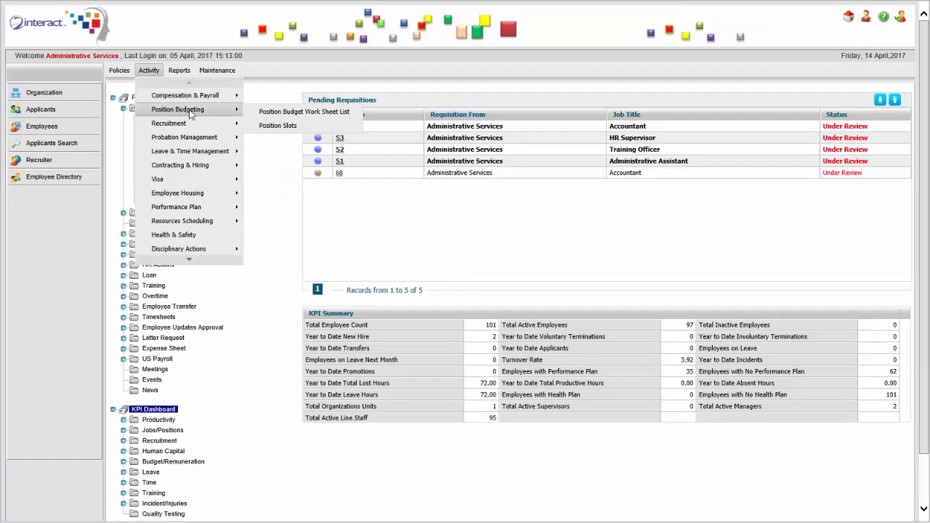
left_click(265, 115)
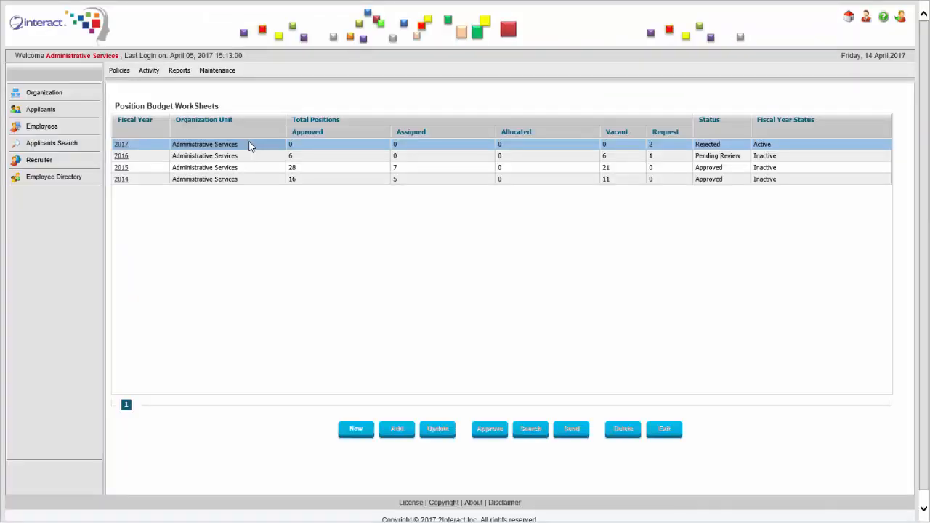
left_click(121, 146)
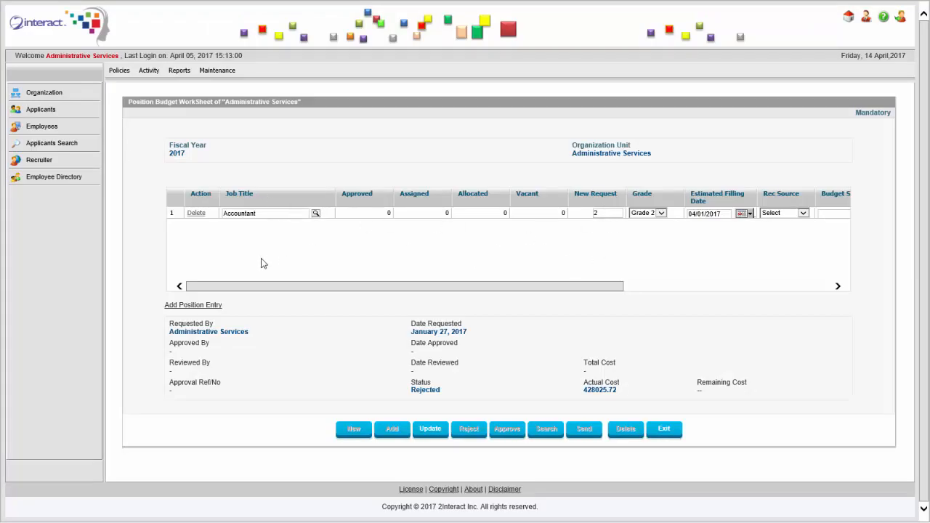
- Add a position entry to the worksheet for Accounts Payable Specialist with a new request of 1
left_click(185, 305)
left_click(317, 225)
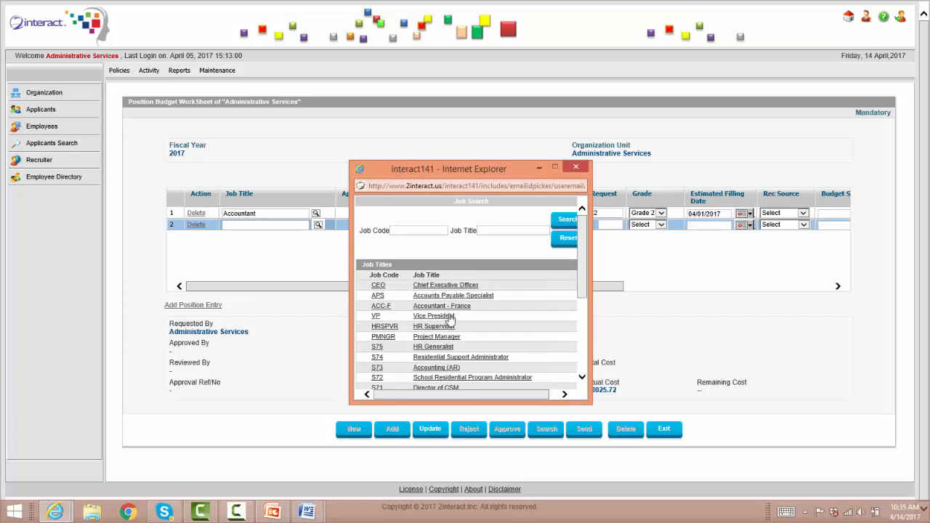
left_click(456, 295)
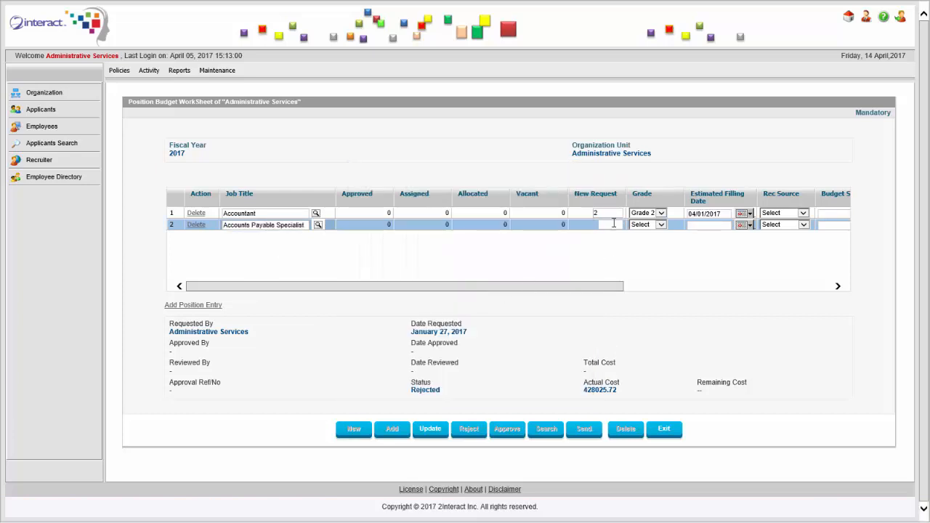
left_click(613, 223)
- Set the Accounts Payable Specialist entry to Grade 1 with an estimated filling date of 04/01/2017
left_click(661, 224)
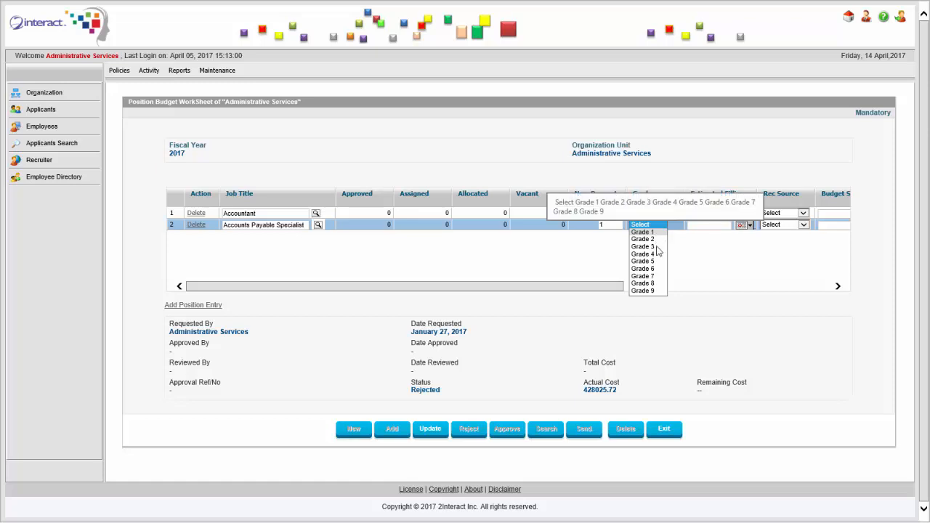
left_click(650, 247)
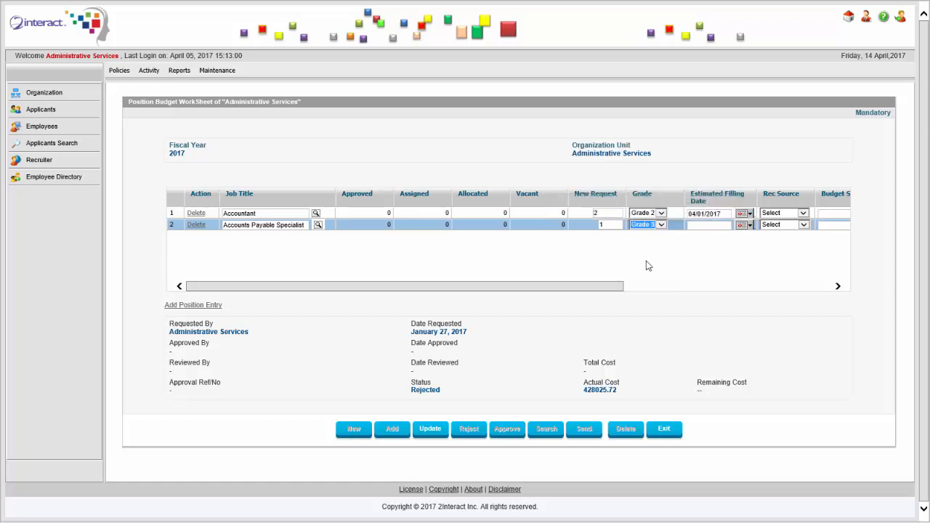
left_click(656, 226)
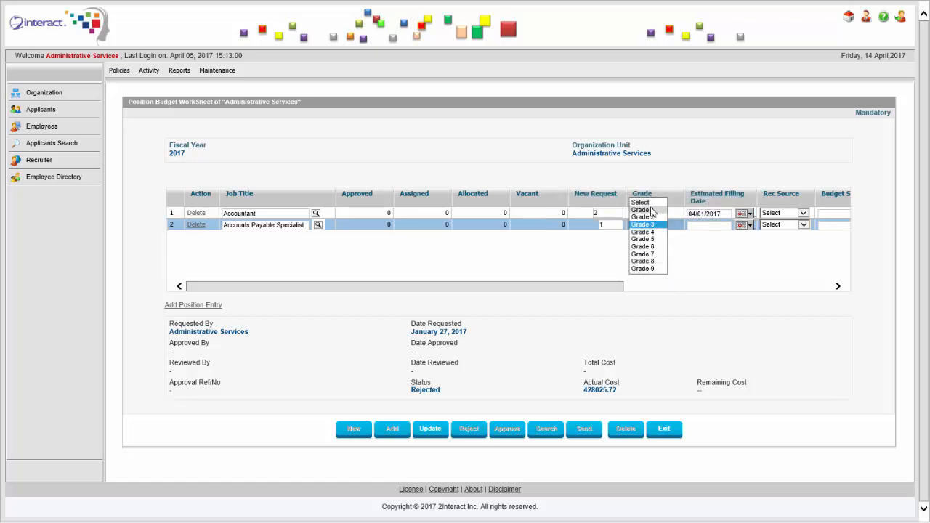
left_click(650, 209)
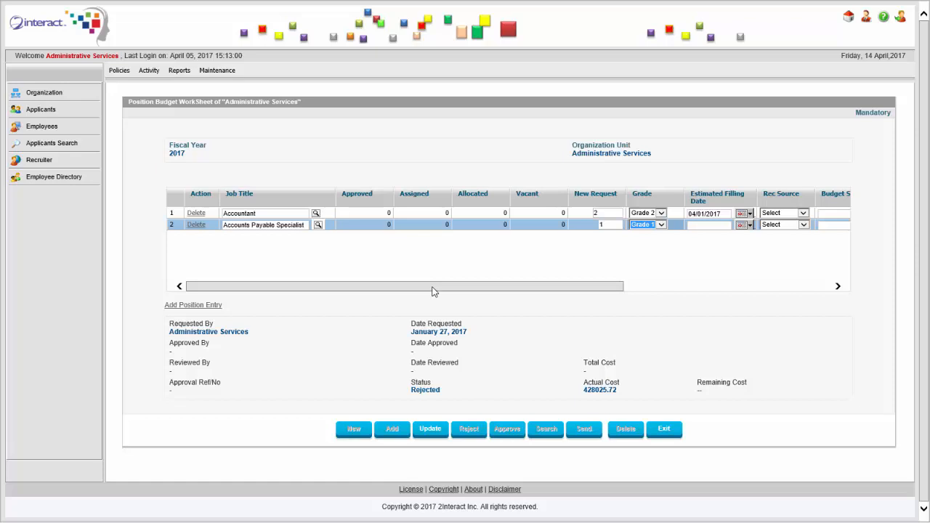
left_click(743, 228)
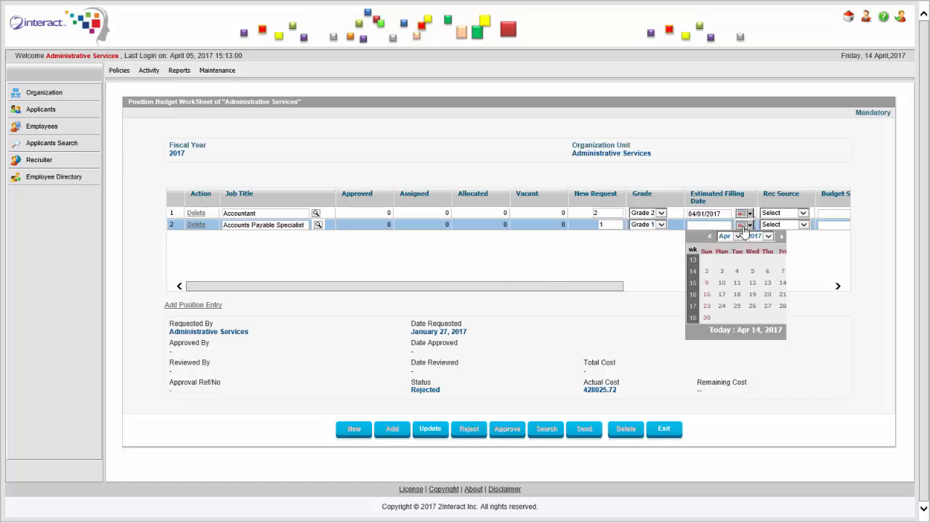
left_click(739, 238)
left_click(738, 237)
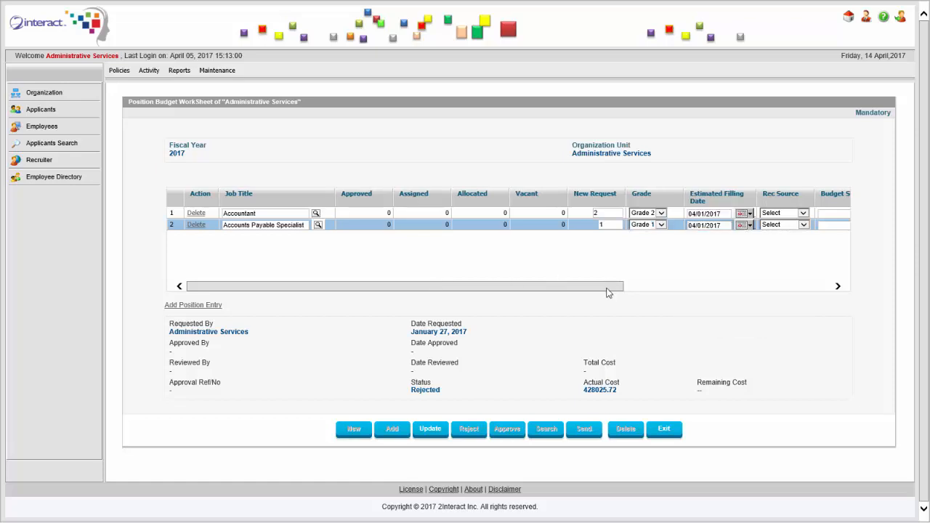
left_click_drag(608, 293, 798, 275)
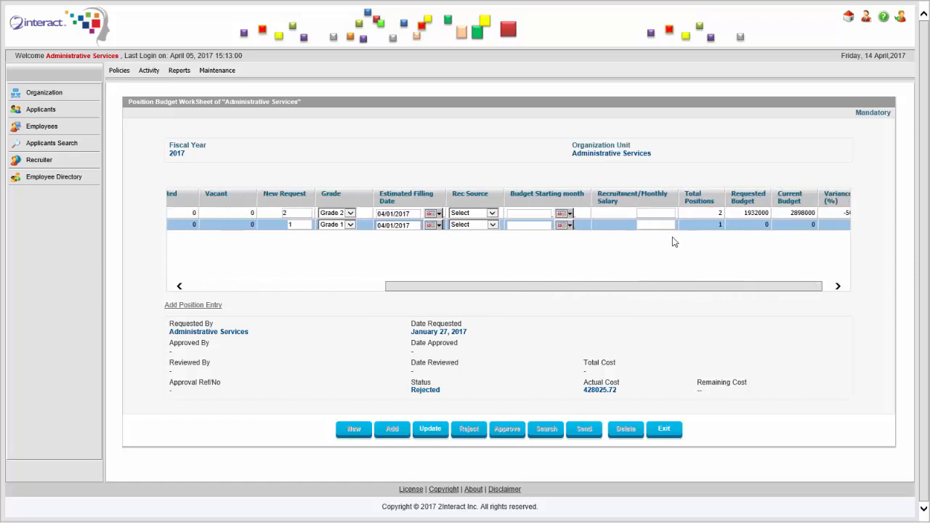
left_click_drag(667, 290, 440, 251)
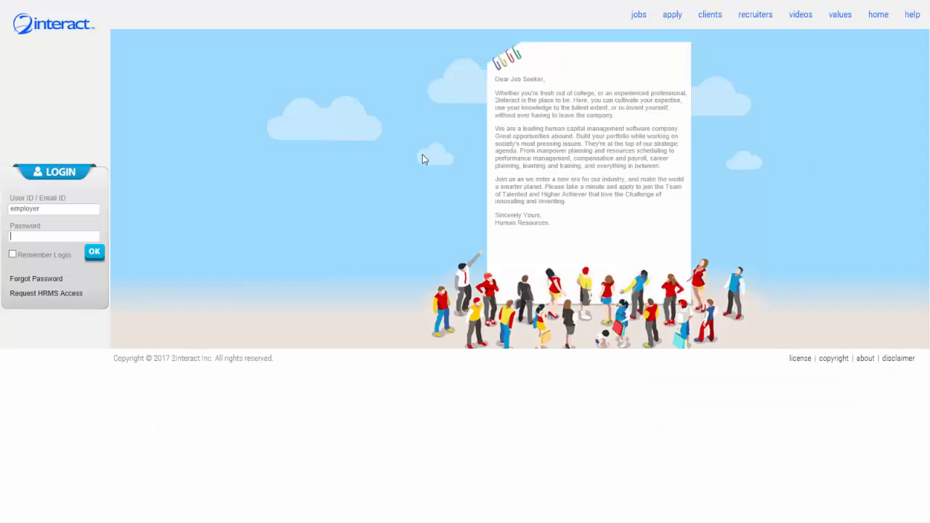
- Log in to the Human Resources Department account with the user ID hr
double_click(63, 209)
type("hr")
key("Return")
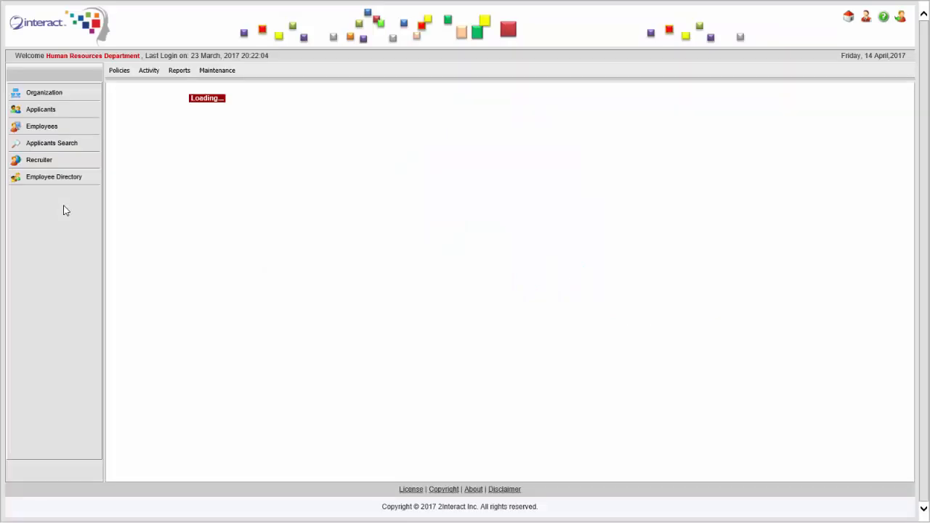
- Open the fiscal year 2017 position budget worksheet of Administrative Services and approve it
left_click(149, 70)
mouse_move(241, 112)
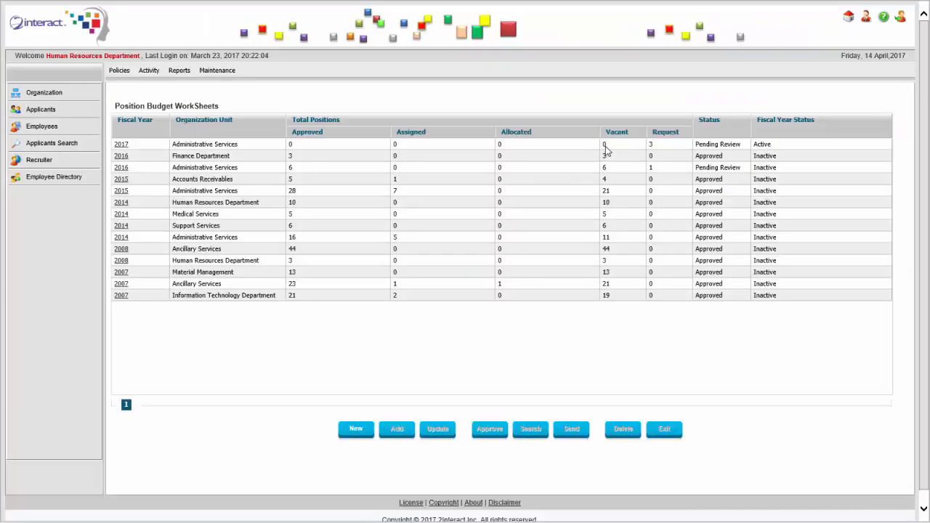
left_click(605, 147)
left_click(122, 148)
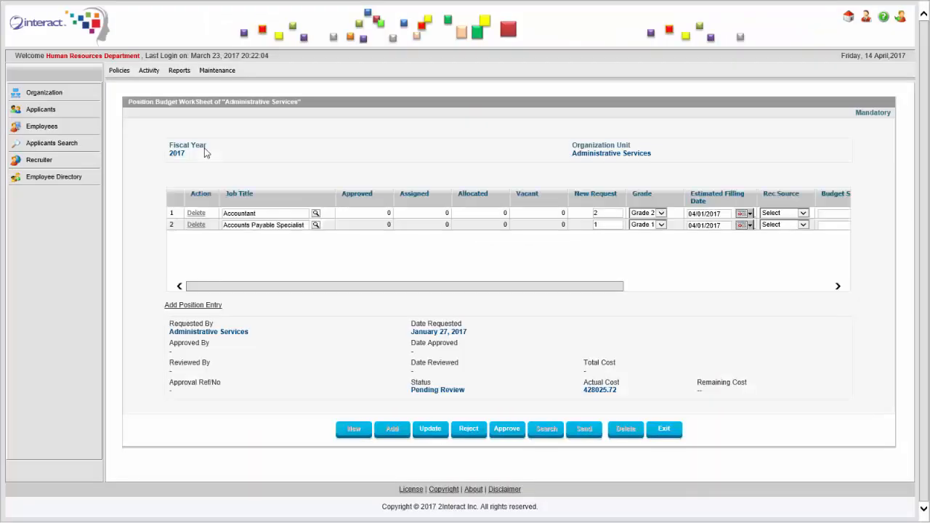
left_click(515, 430)
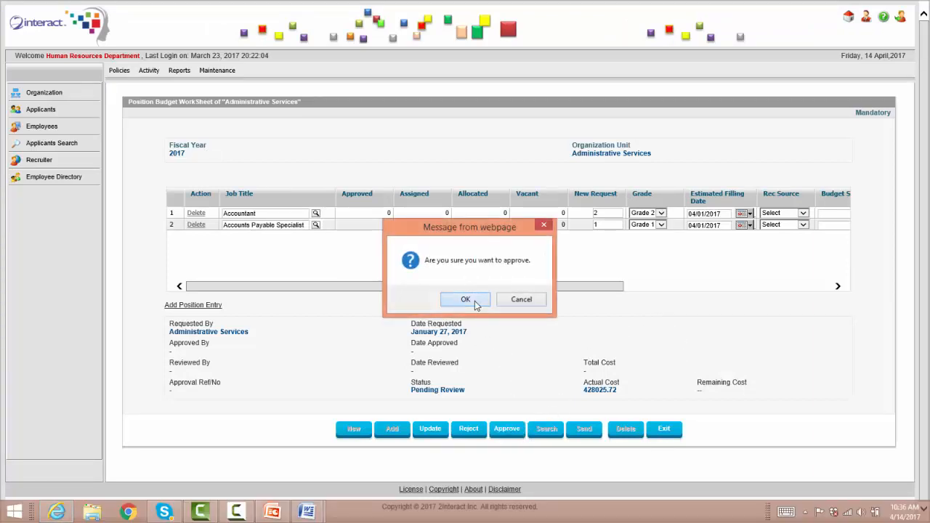
left_click(473, 300)
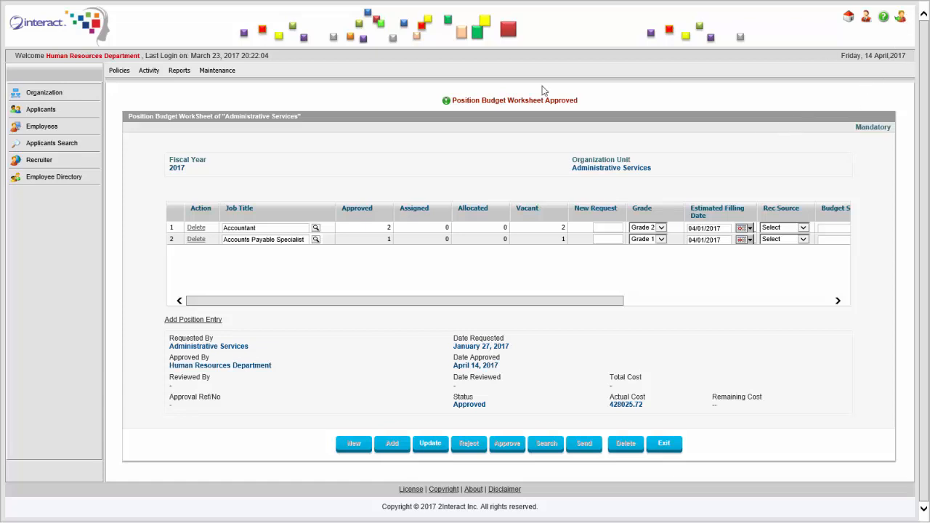
- Open the Position Slots list under Position Budgeting and start a new position slot
left_click(153, 75)
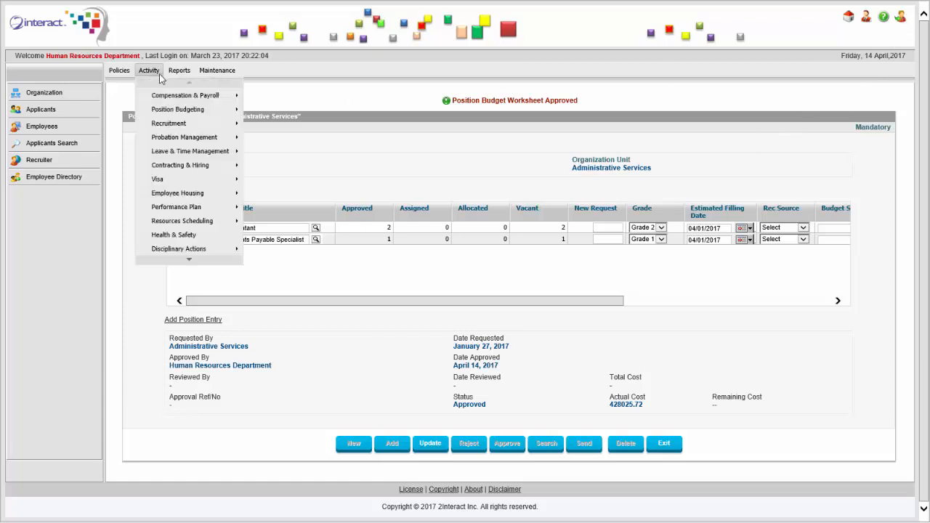
mouse_move(184, 110)
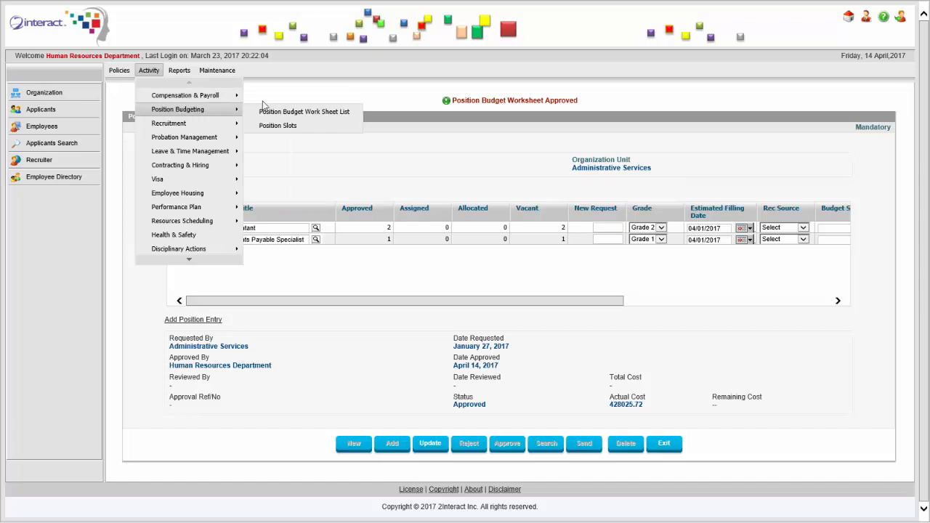
left_click(281, 126)
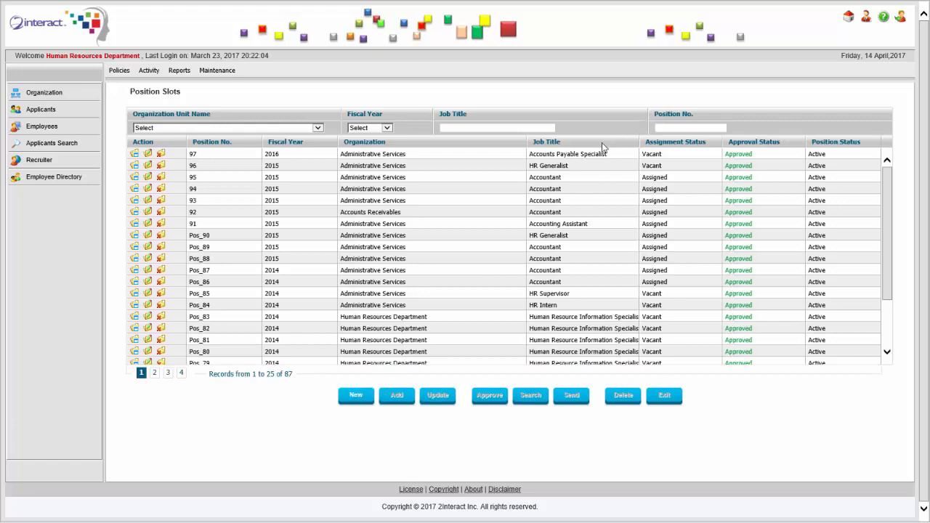
left_click(594, 156)
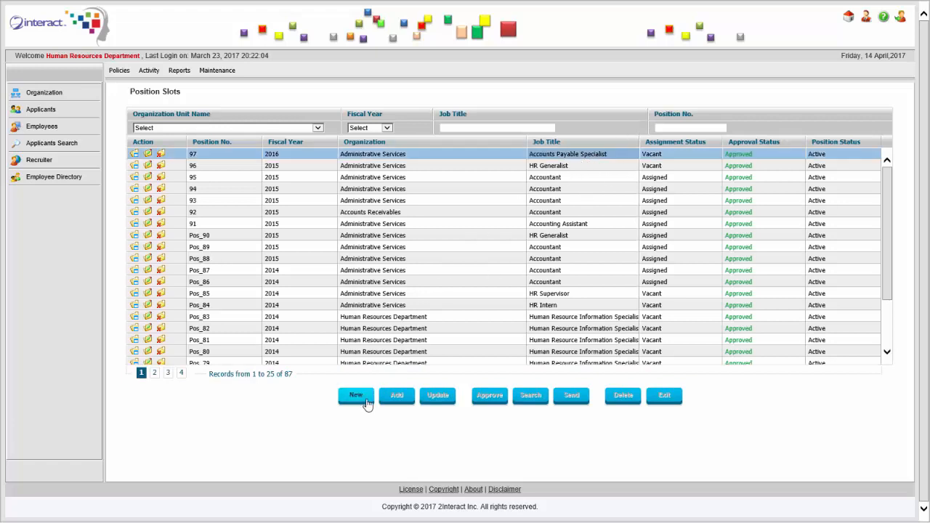
left_click(363, 400)
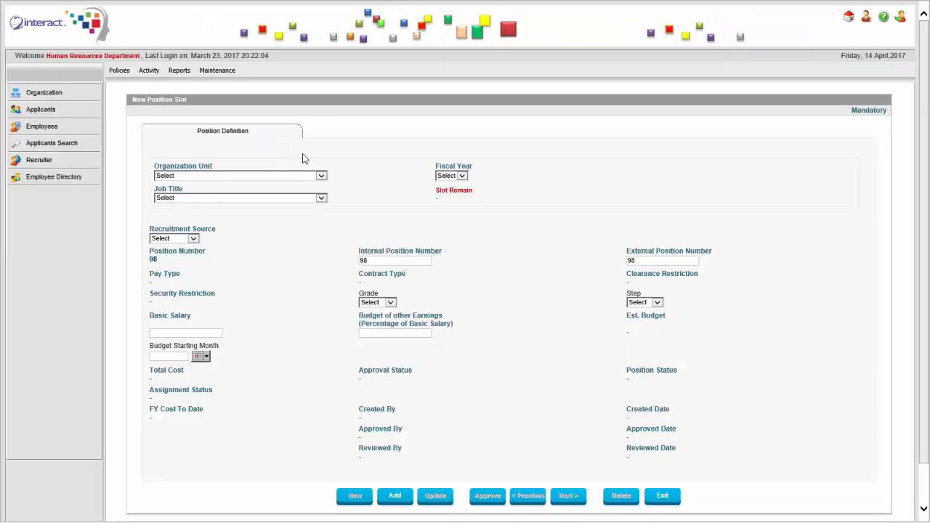
- Define the new slot for organization unit Administrative Services, fiscal year 2017 and job title Accounts Payable Specialist
left_click(298, 177)
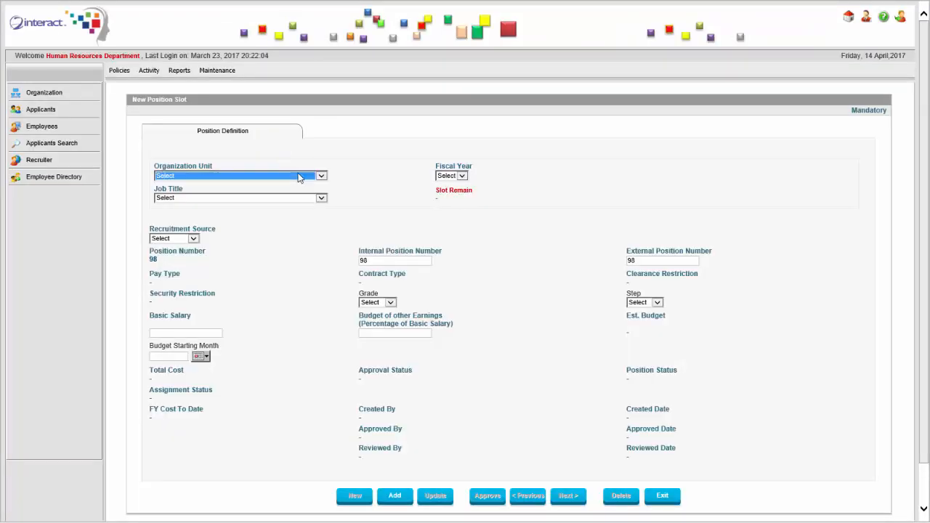
left_click(302, 279)
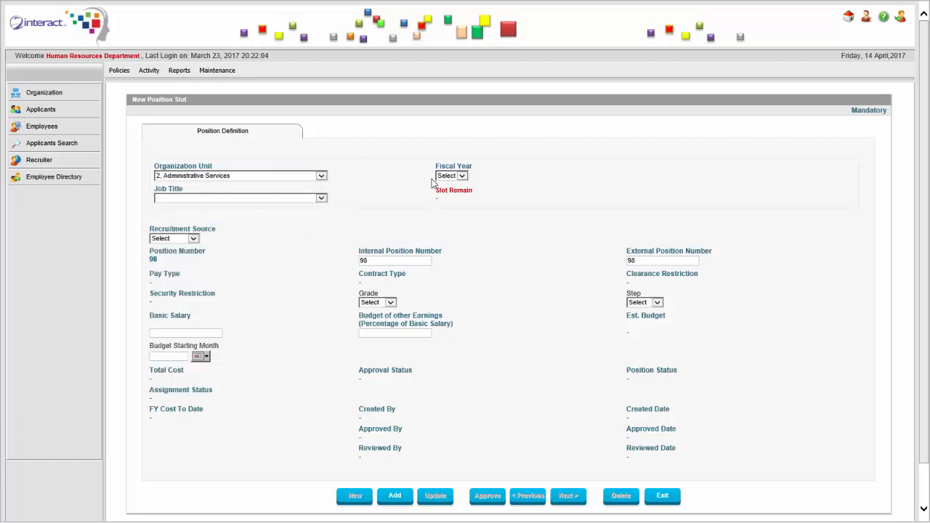
left_click(457, 176)
left_click(446, 192)
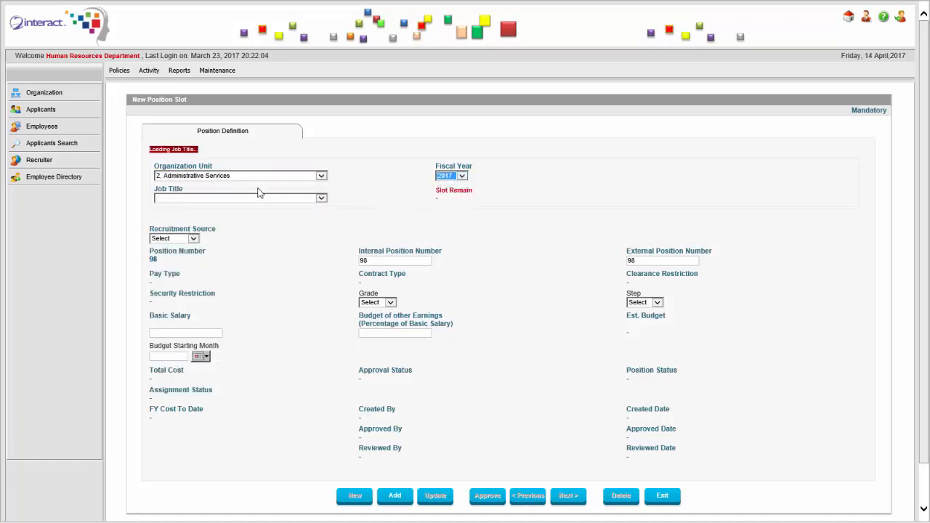
left_click(322, 198)
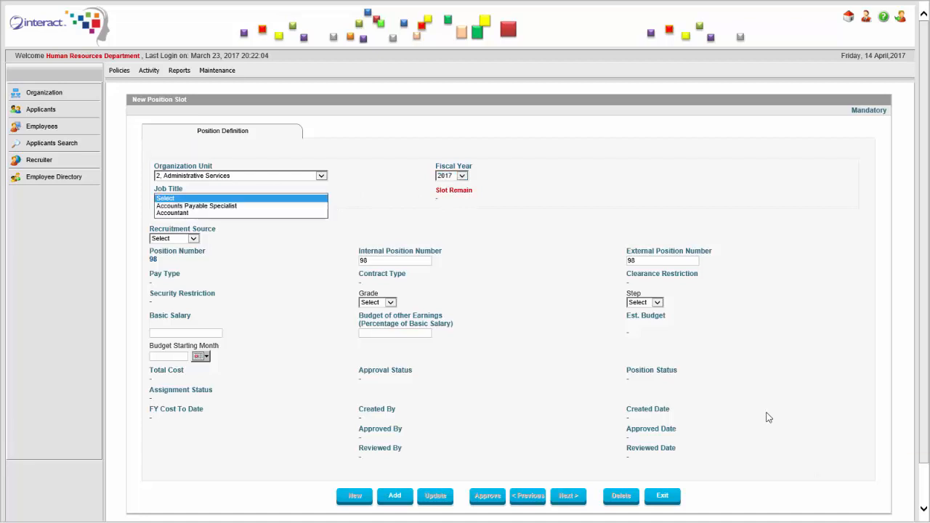
left_click(235, 205)
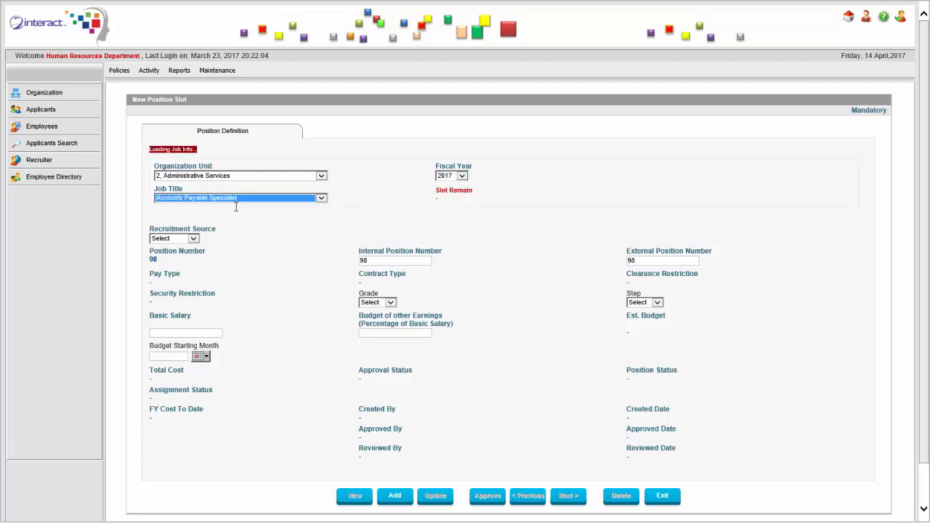
- Set the slot to Grade 1, basic salary 2400, other earnings budget 10 percent and budget starting month 04/01/2017
left_click(384, 303)
left_click(371, 310)
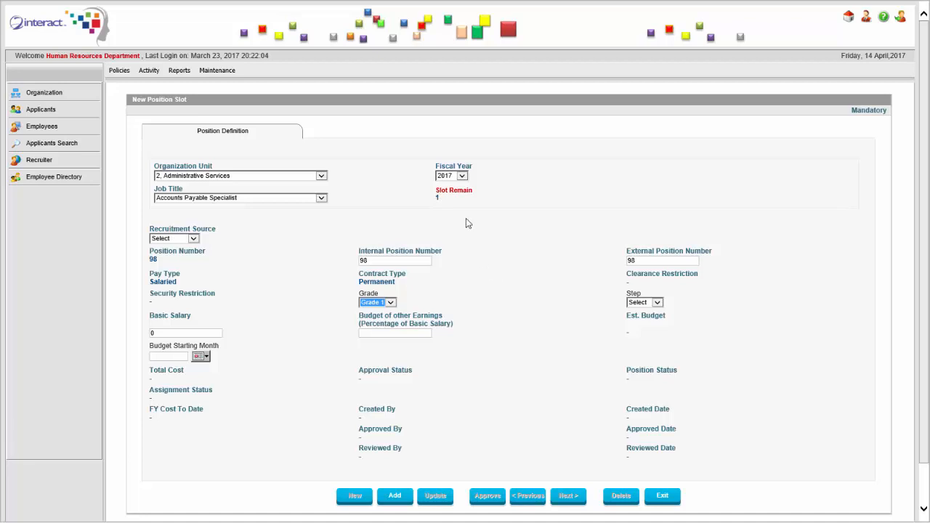
left_click(204, 335)
type("2400")
left_click_drag(586, 396, 574, 379)
left_click(550, 352)
left_click(201, 356)
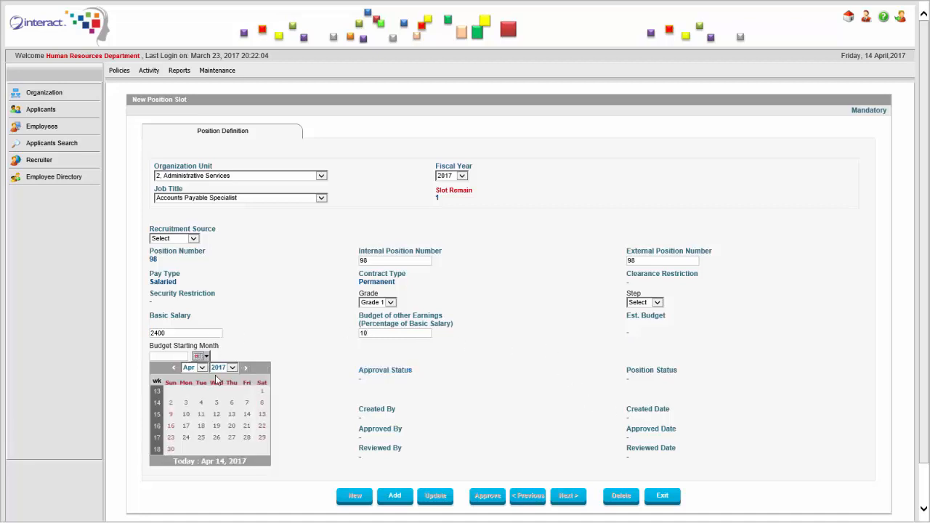
left_click(262, 392)
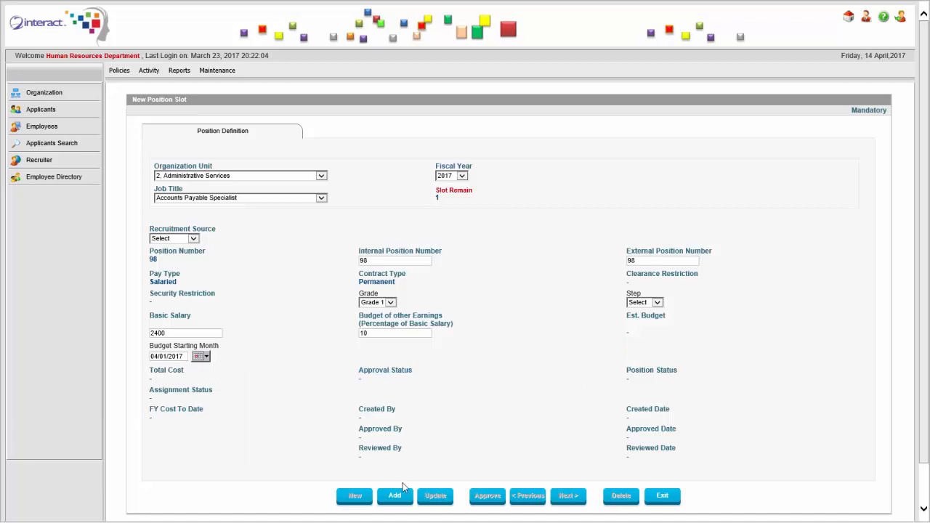
- Set the slot's recruitment source to Domestic and add the position slot
left_click(193, 238)
left_click(174, 248)
left_click(193, 238)
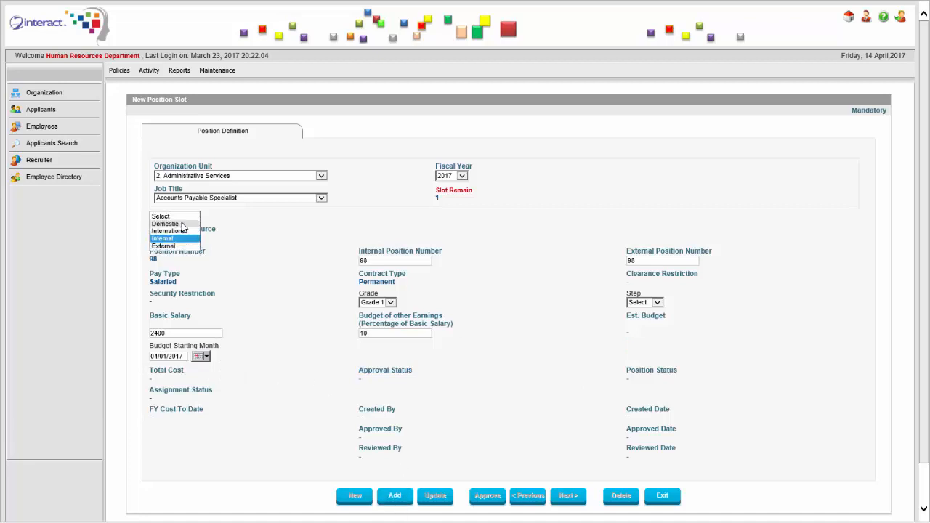
left_click(175, 224)
left_click(395, 496)
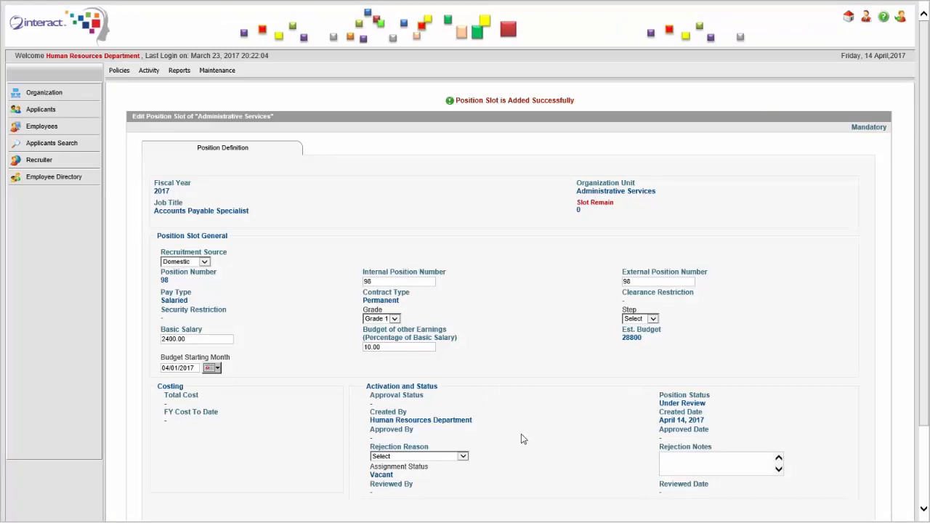
- Review the added position slot's general, costing, and activation and status details
scroll(567, 405, "down", 2)
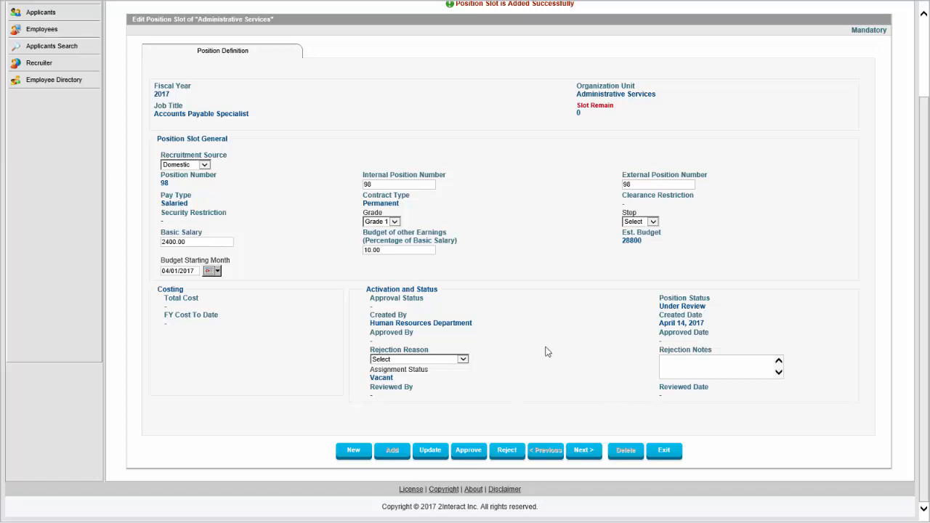
scroll(538, 352, "up", 2)
scroll(538, 351, "down", 2)
scroll(307, 320, "up", 2)
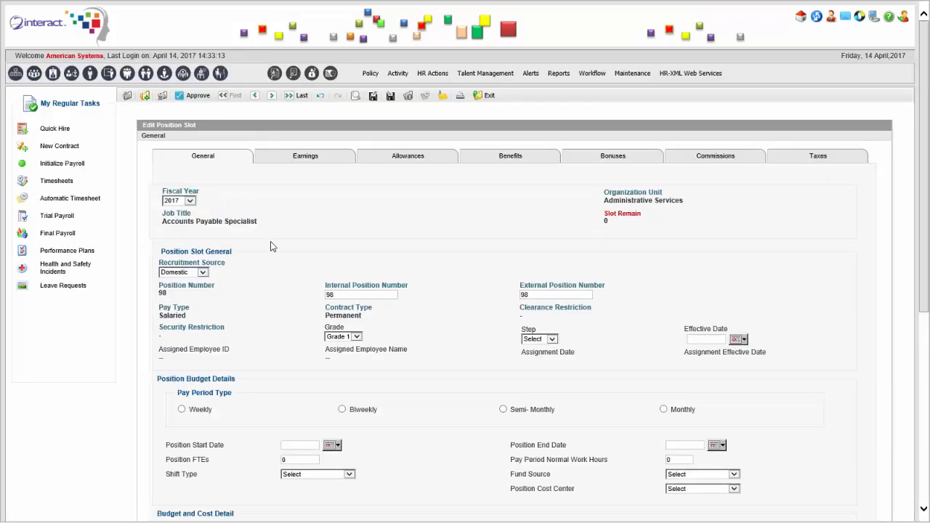
- Examine the position budget and cost sections on the General page of the slot in the American Systems account
scroll(327, 210, "down", 2)
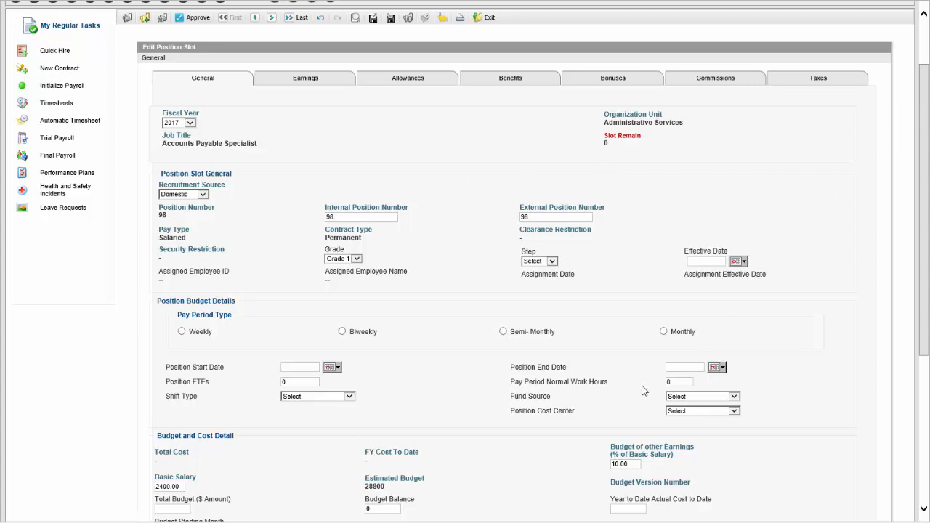
scroll(925, 122, "up", 1)
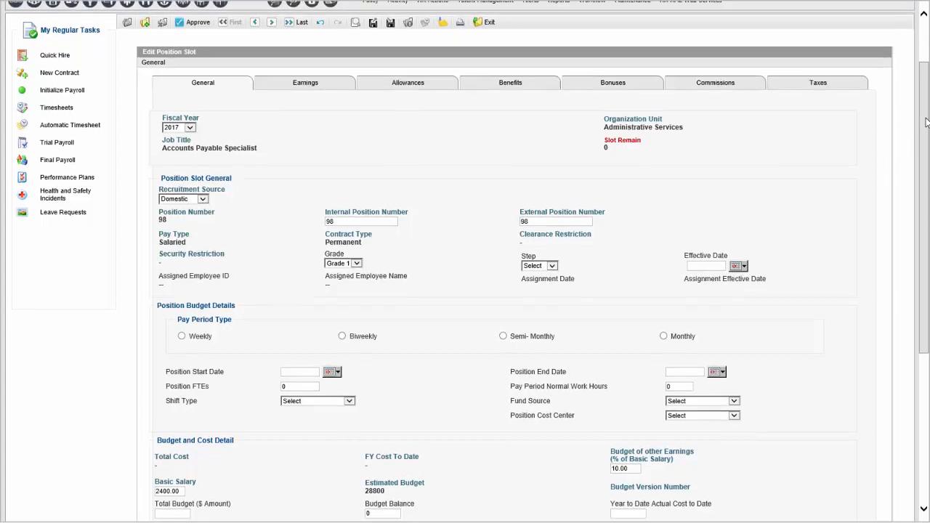
scroll(926, 122, "down", 2)
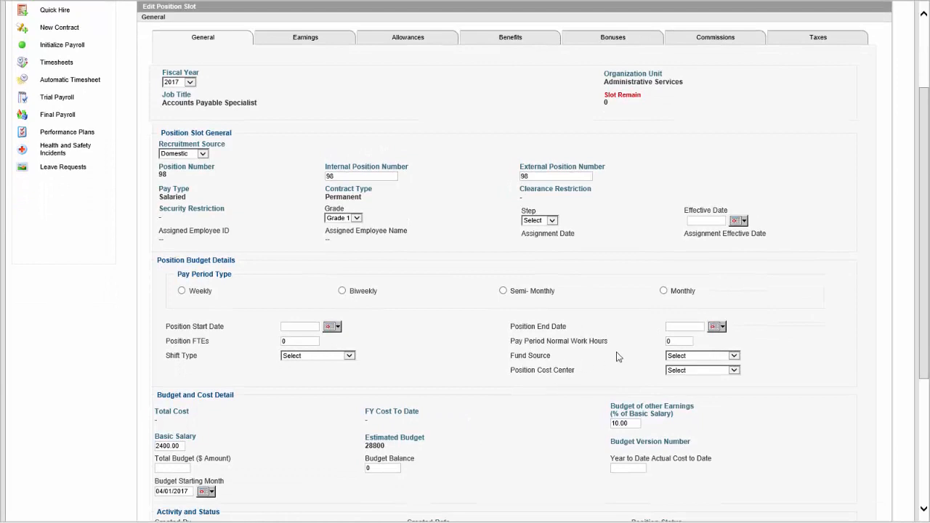
- Examine the position slot's fund source choices and its earnings page, and return to its general details
left_click(676, 354)
left_click(588, 370)
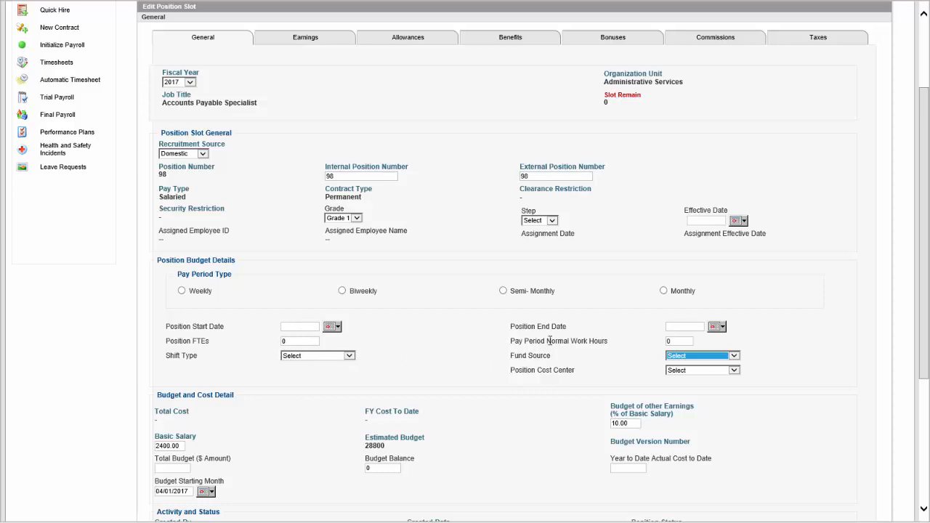
scroll(434, 313, "up", 2)
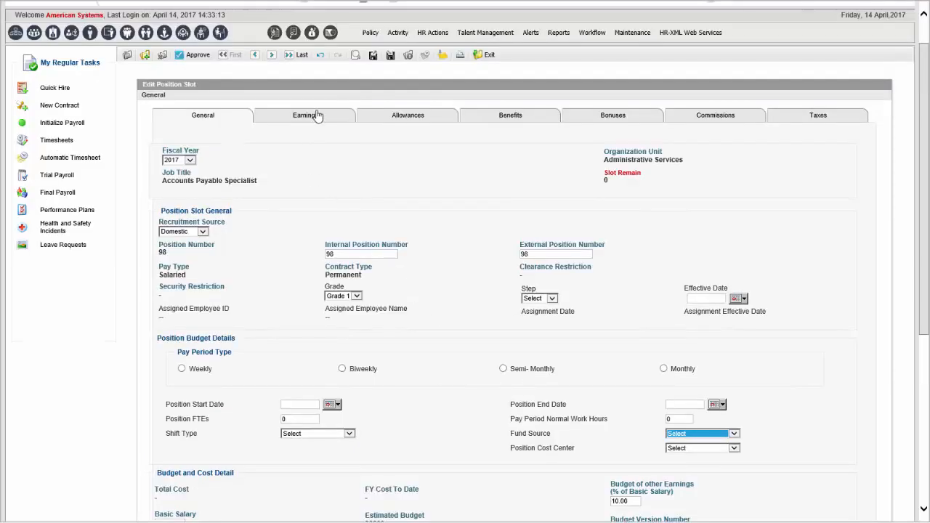
left_click(317, 116)
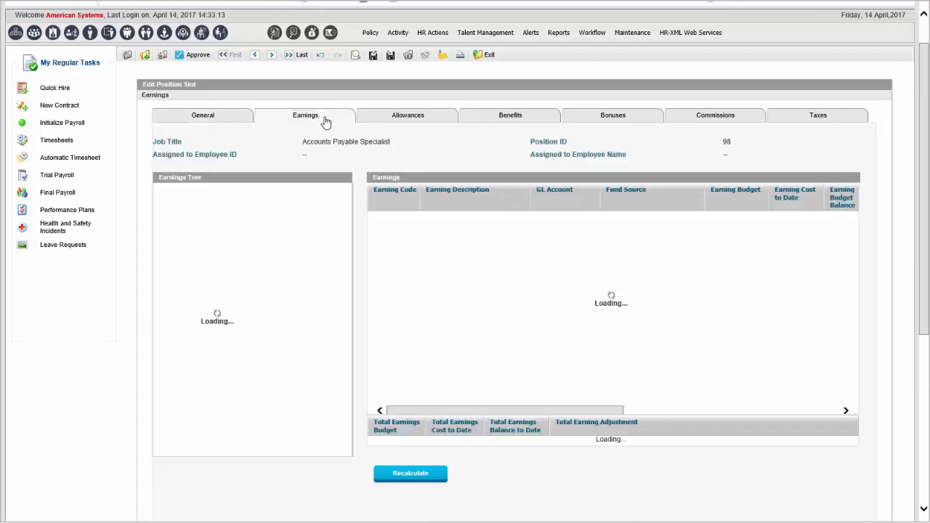
left_click(413, 117)
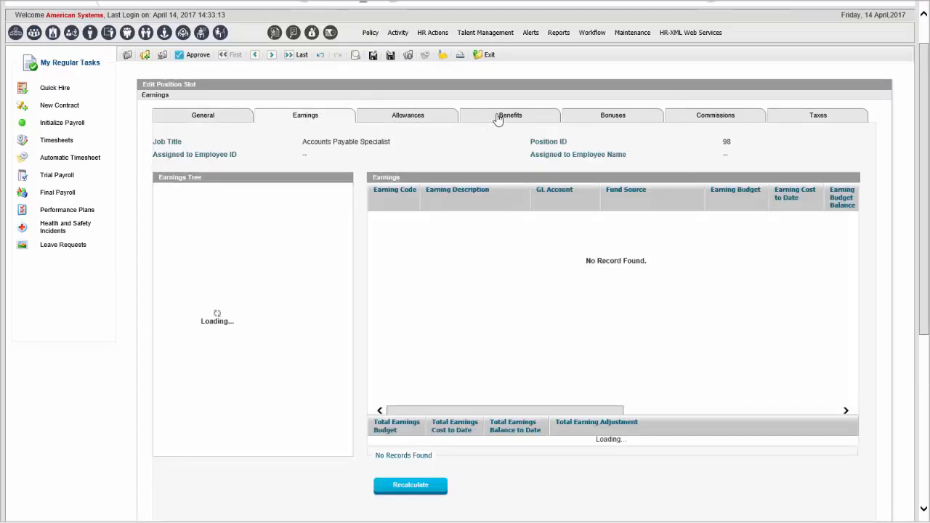
left_click(232, 121)
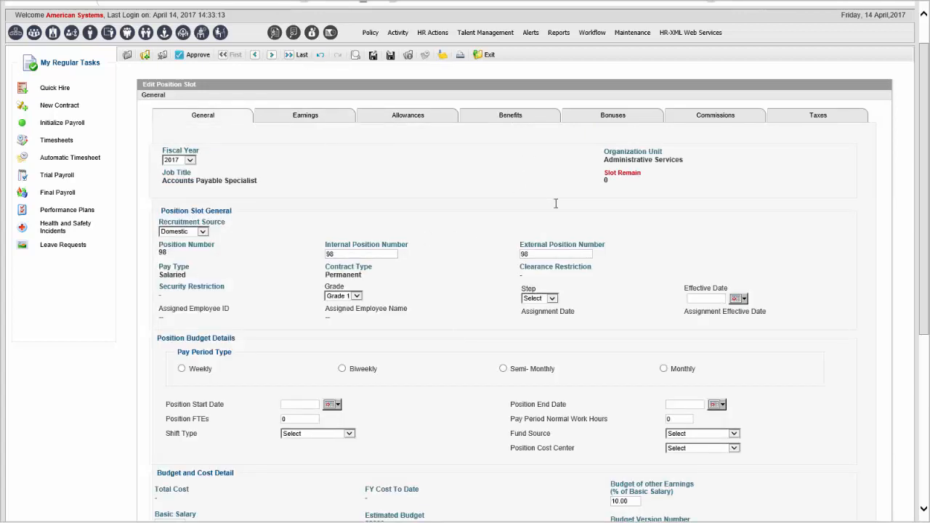
- Check the Accounts Payable Specialist slot's budget and status details, and approve the position slot
left_click_drag(927, 163, 908, 295)
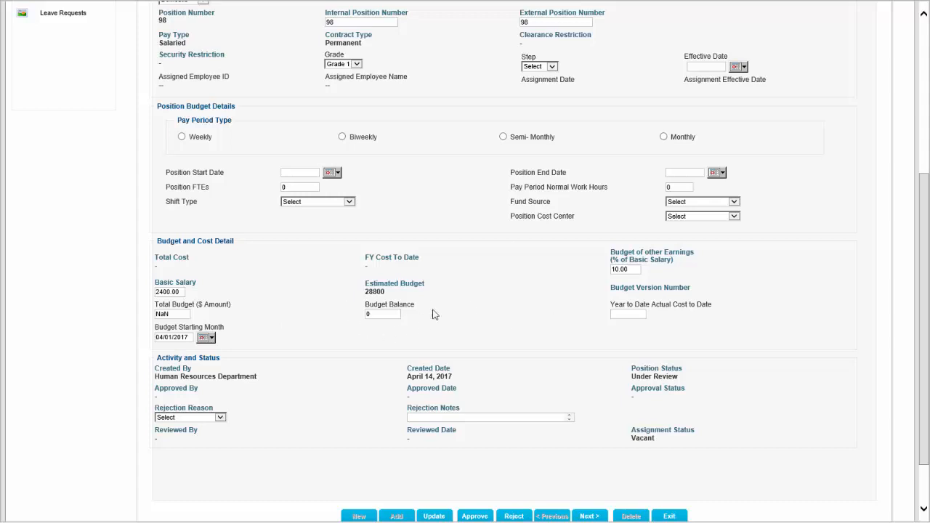
scroll(603, 232, "up", 8)
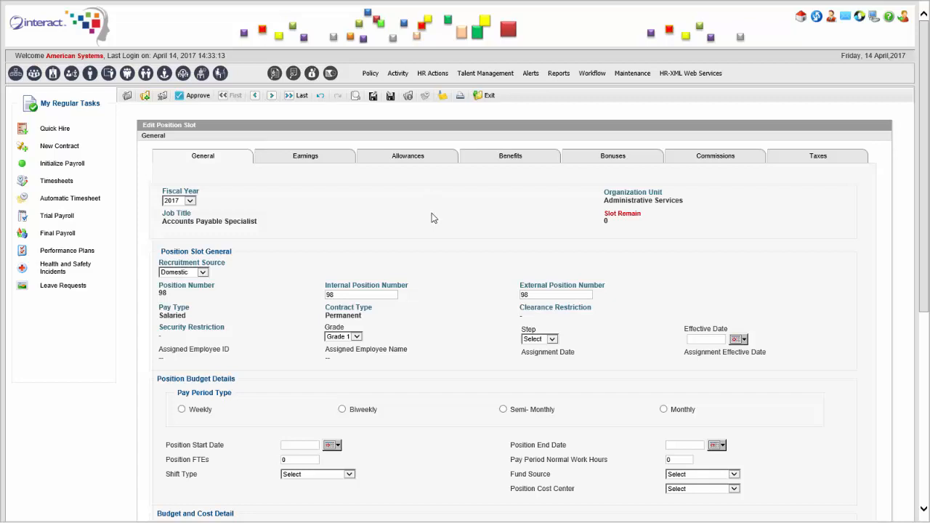
scroll(432, 218, "down", 5)
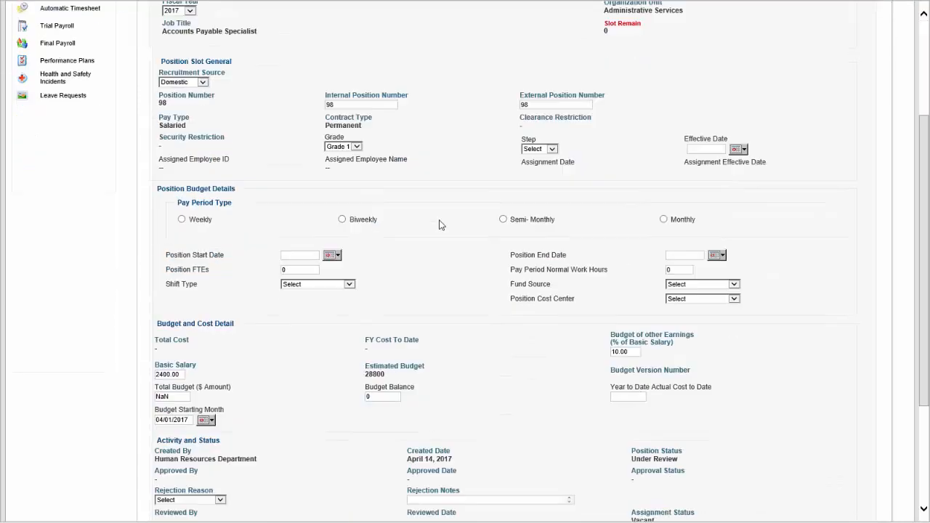
left_click(475, 450)
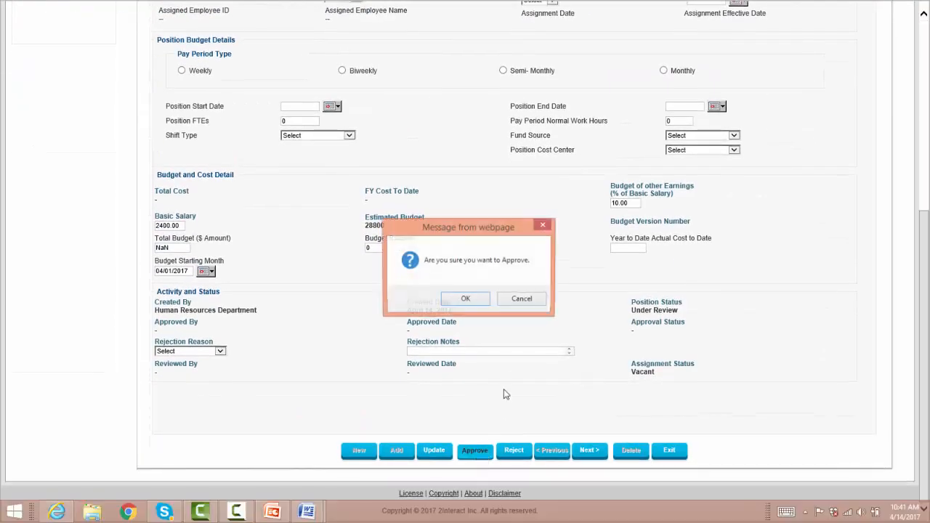
left_click(464, 299)
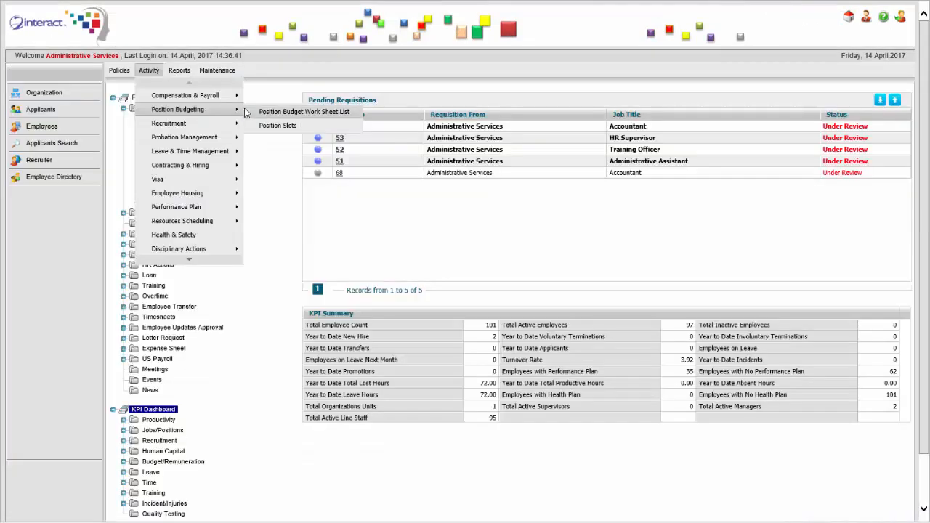
- Open a new recruitment requisition in the Administrative Services account
left_click_drag(92, 55, 46, 56)
left_click(80, 56)
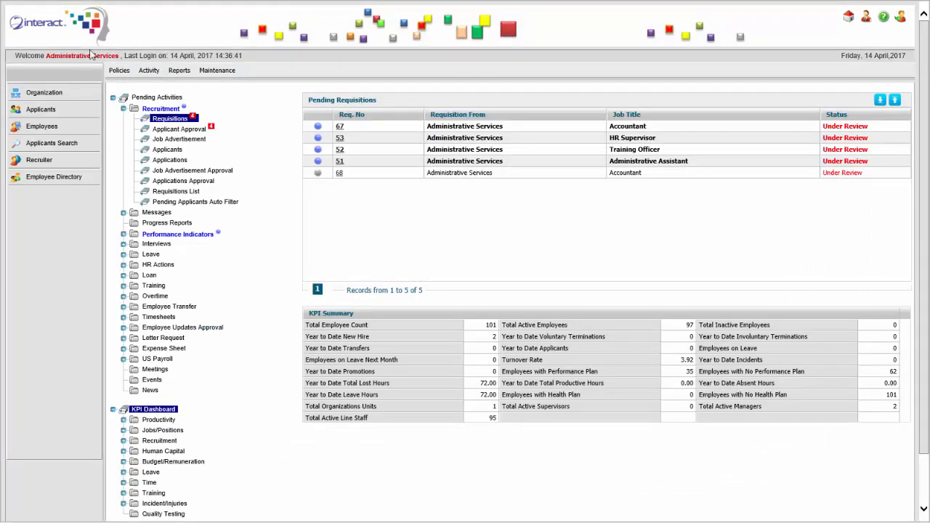
left_click(156, 72)
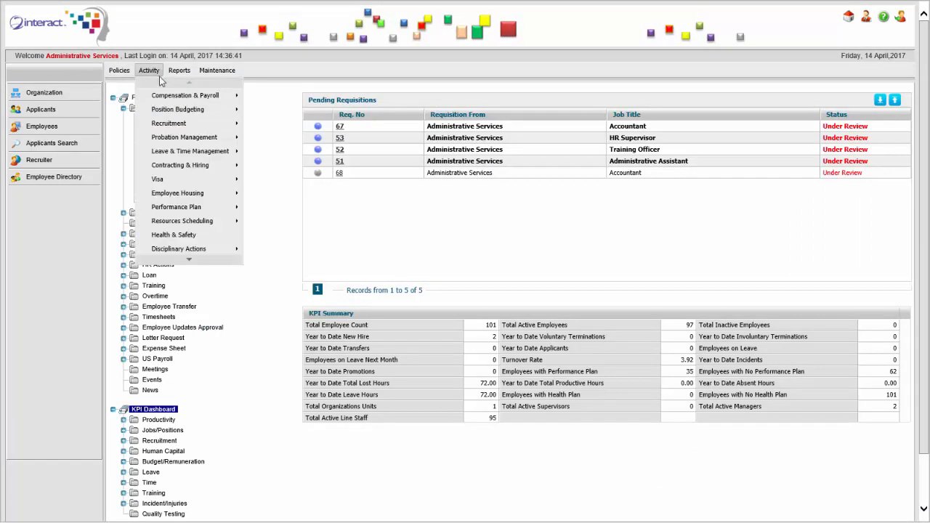
mouse_move(207, 122)
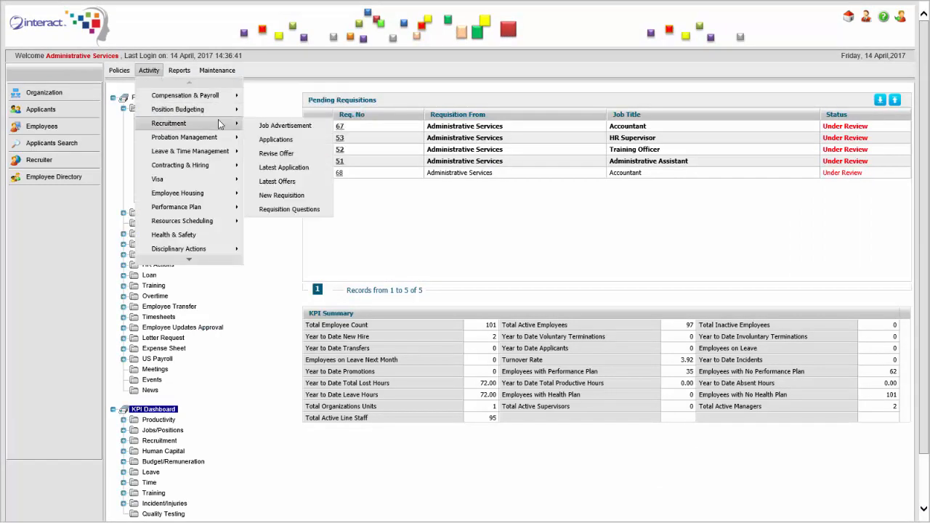
left_click(309, 196)
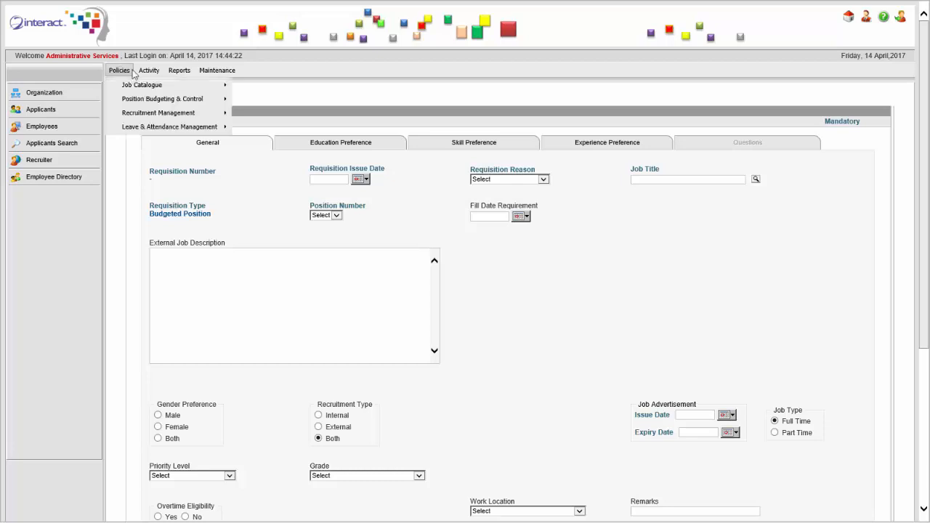
- Set the requisition issue date to 04/01/2017 and the requisition reason to Vacant Position
left_click(363, 179)
left_click(421, 215)
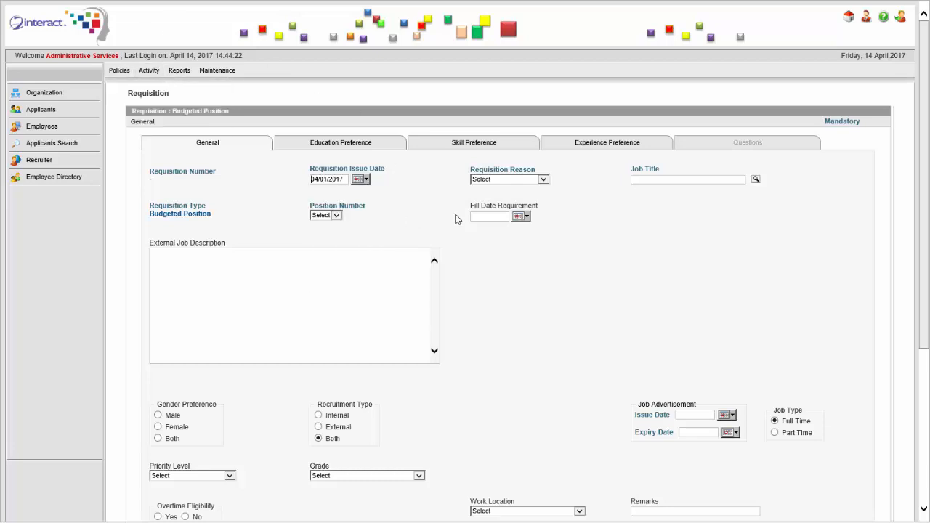
left_click(508, 179)
left_click(529, 209)
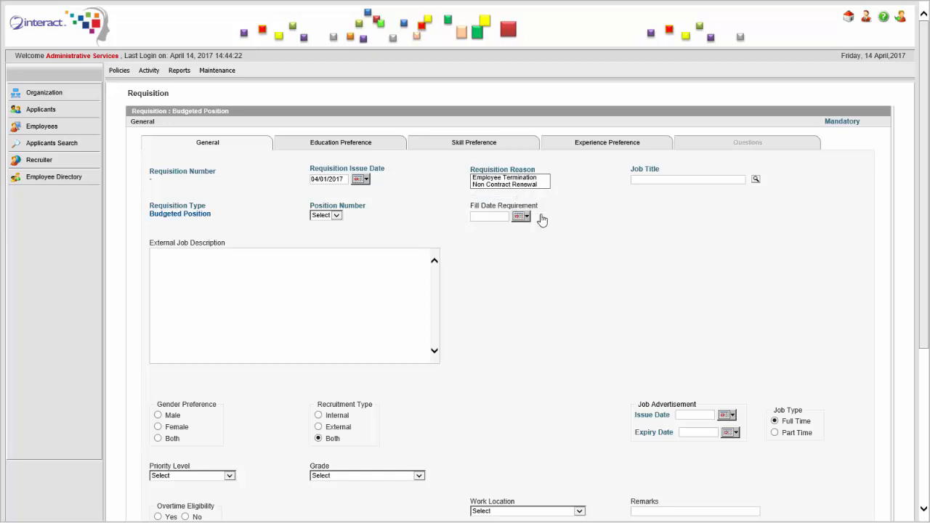
- Assign the Accounts Payable Specialist job title and position number 98 to the requisition
left_click(755, 178)
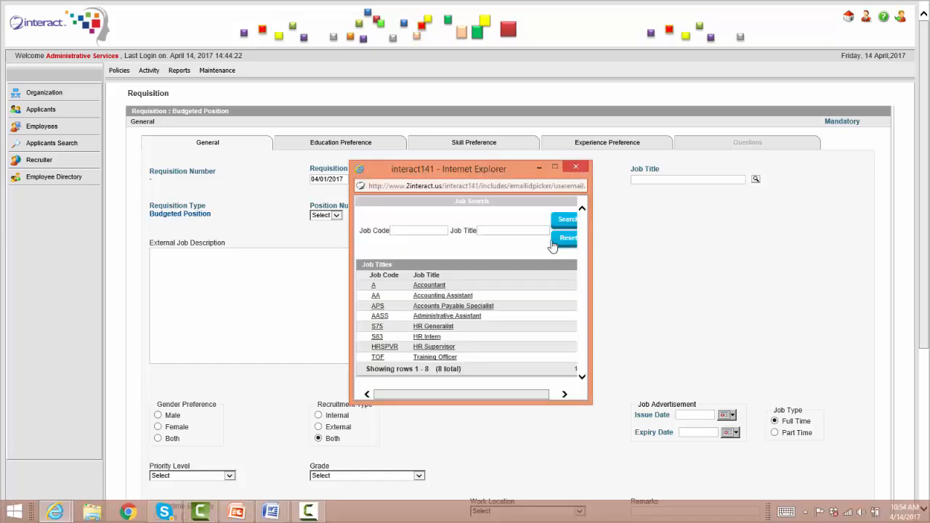
left_click(460, 306)
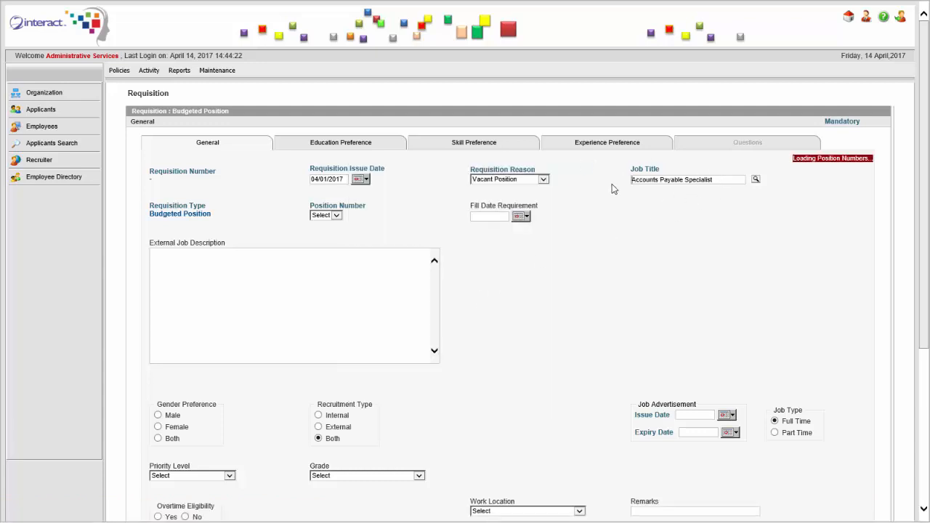
left_click(336, 215)
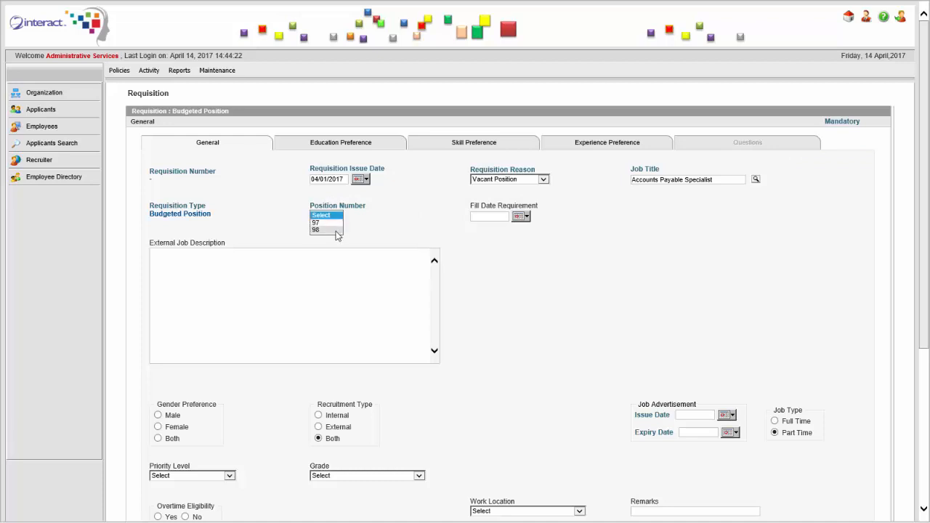
left_click(336, 231)
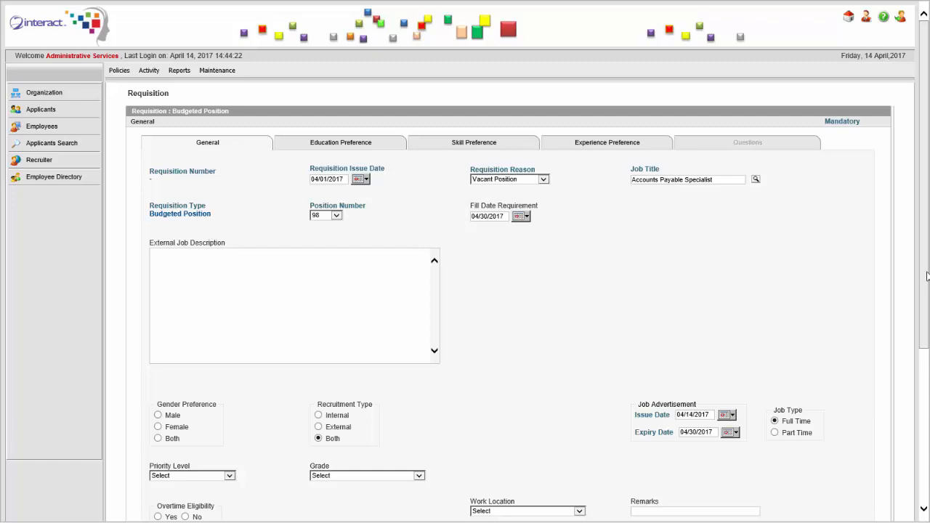
- Look over the rest of the requisition form and its available position numbers
left_click_drag(926, 276, 866, 241)
left_click(324, 216)
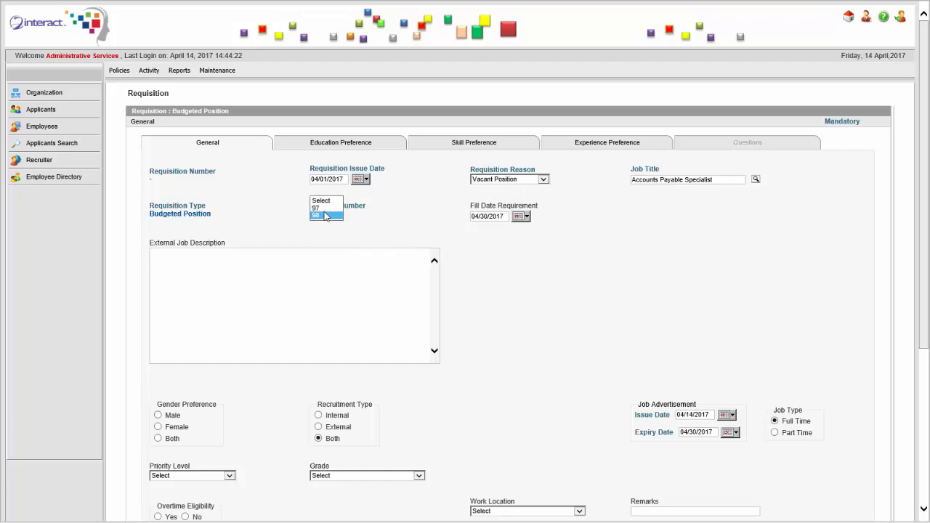
left_click(427, 219)
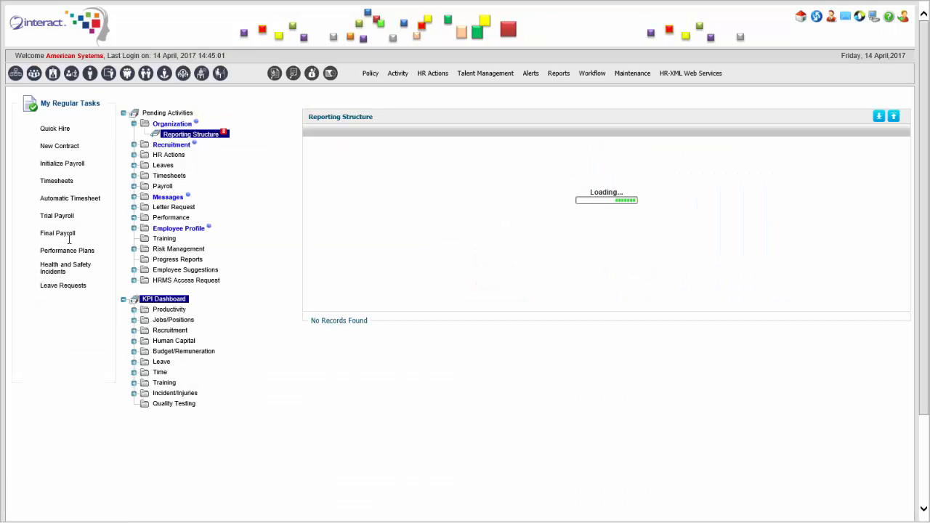
- Open the Change Position Attributes request form under Position Budgeting in the American Systems account
left_click(397, 73)
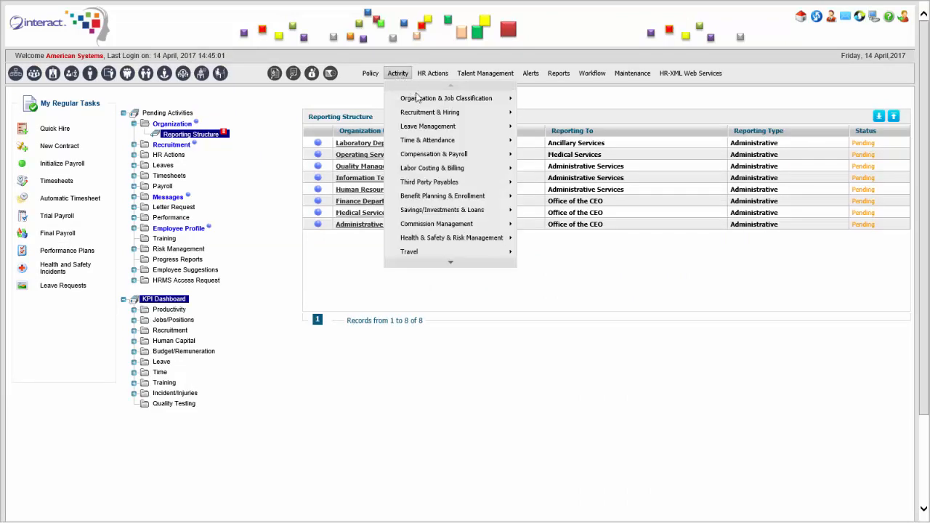
mouse_move(440, 117)
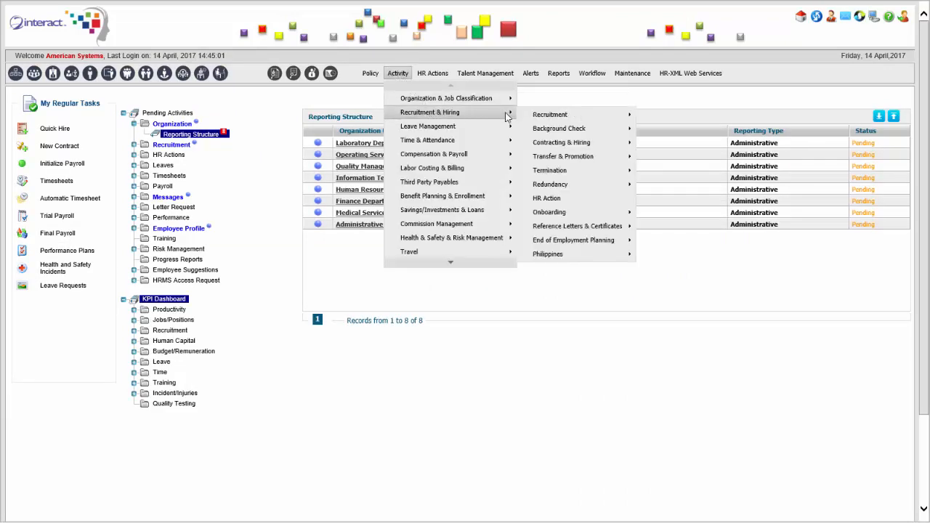
mouse_move(504, 100)
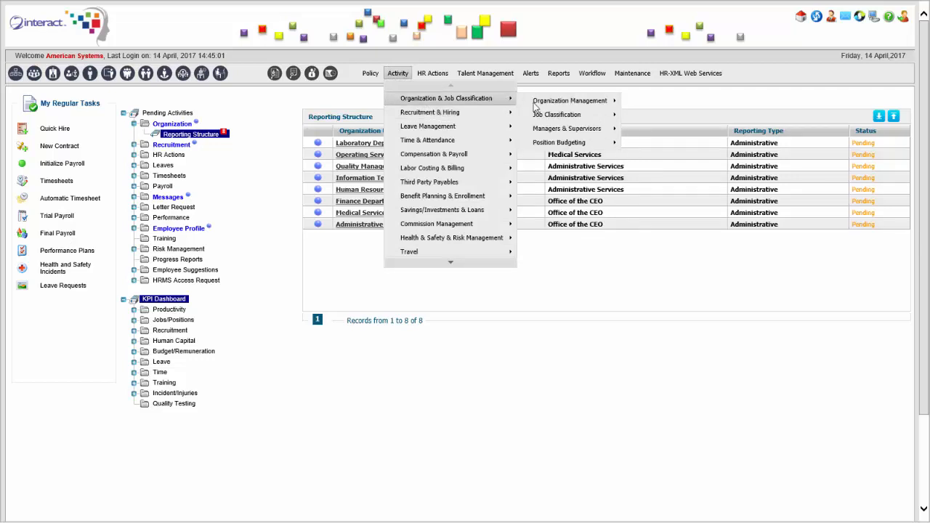
mouse_move(619, 146)
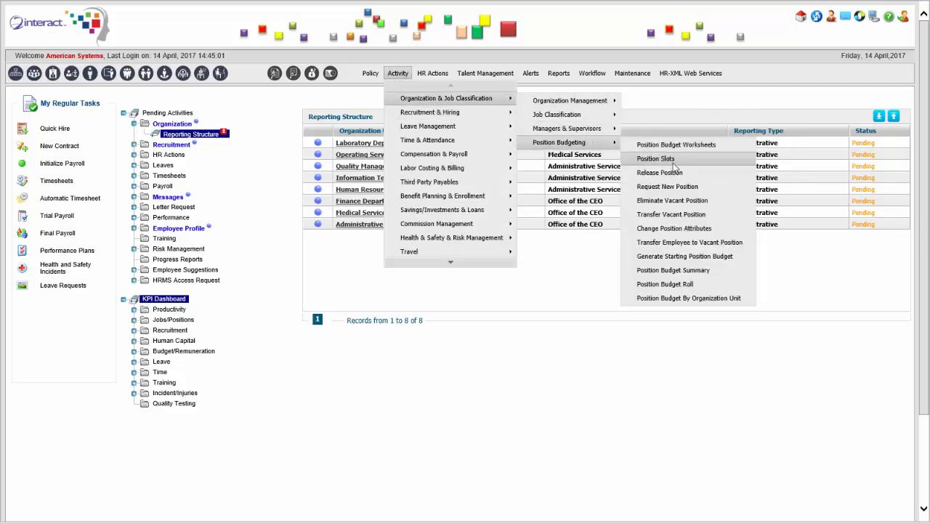
left_click(678, 233)
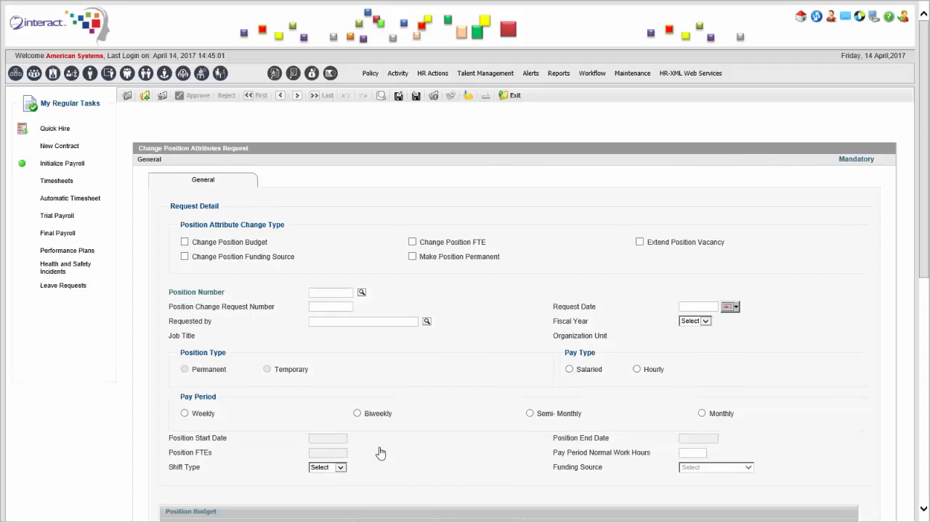
- Examine the Change Position Attributes request's change types, position details, position budget and activity and status sections
scroll(403, 439, "down", 2)
scroll(402, 435, "down", 2)
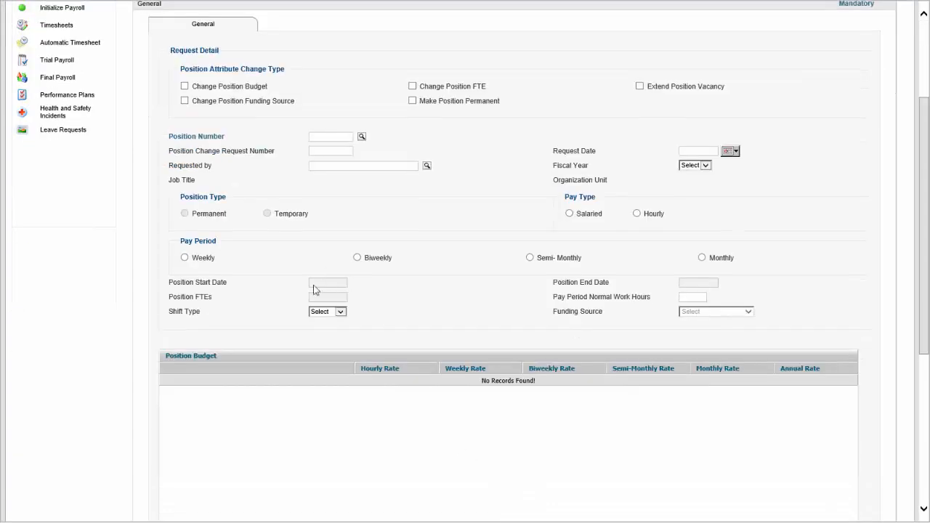
scroll(318, 292, "up", 2)
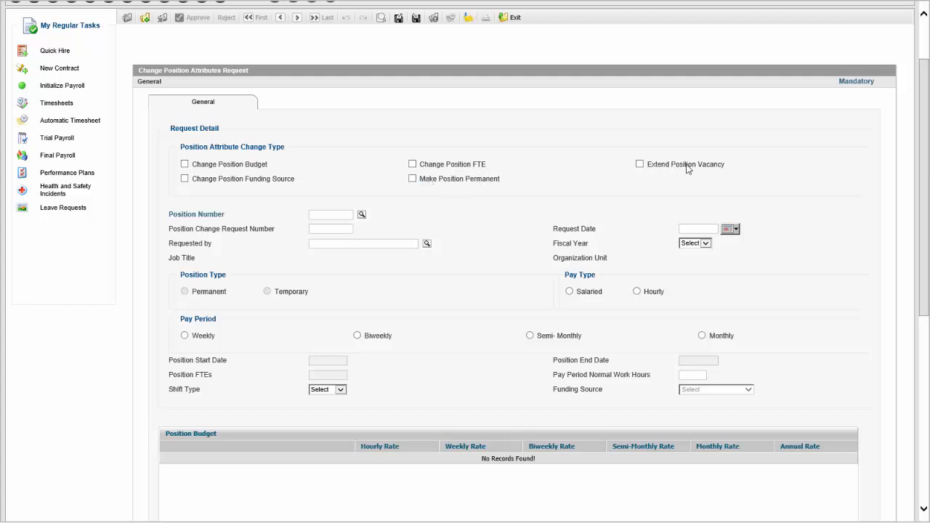
scroll(462, 286, "down", 1)
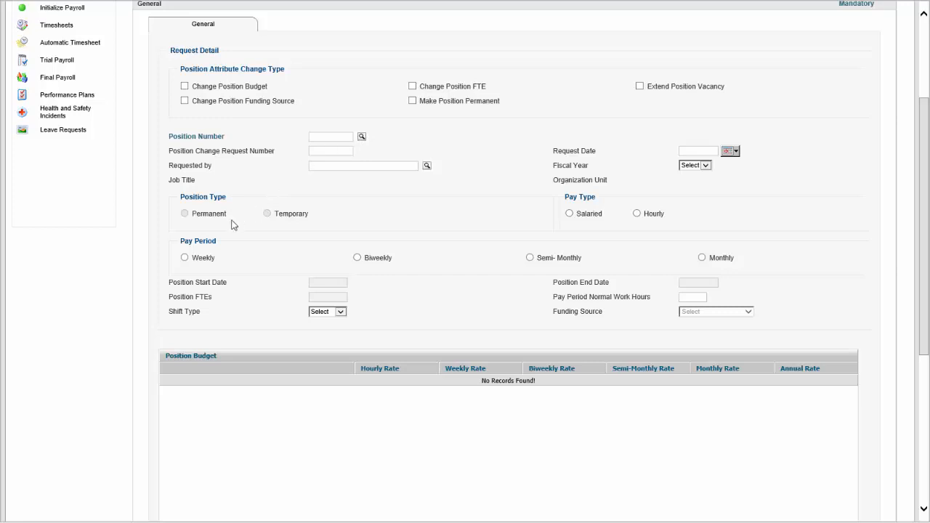
scroll(458, 312, "down", 1)
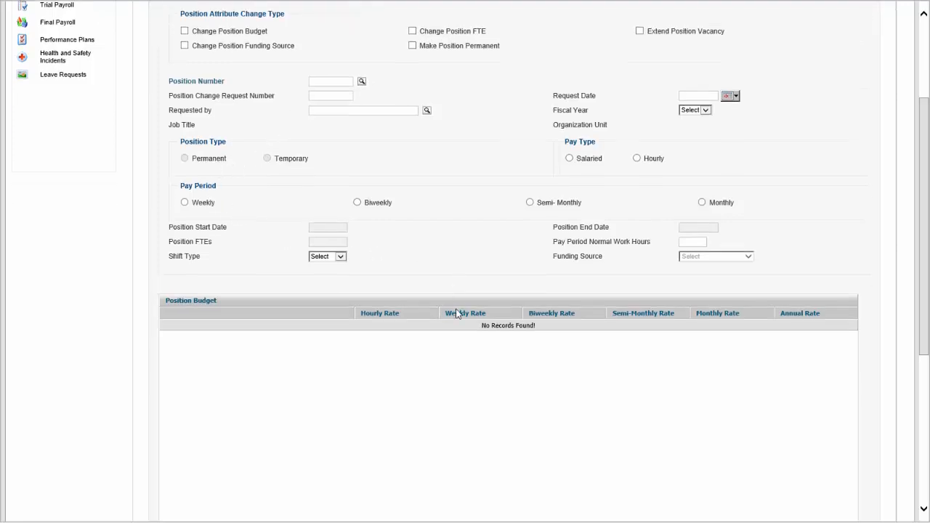
scroll(447, 275, "down", 2)
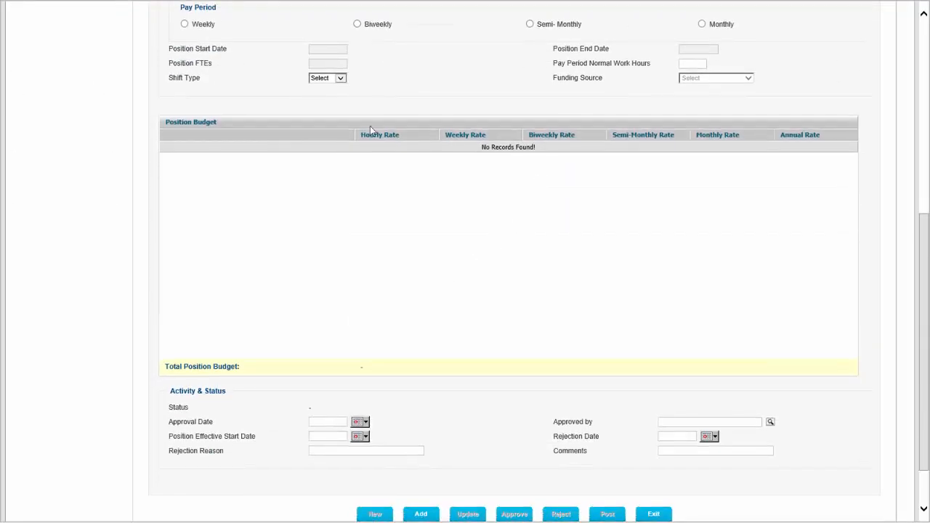
scroll(458, 207, "up", 5)
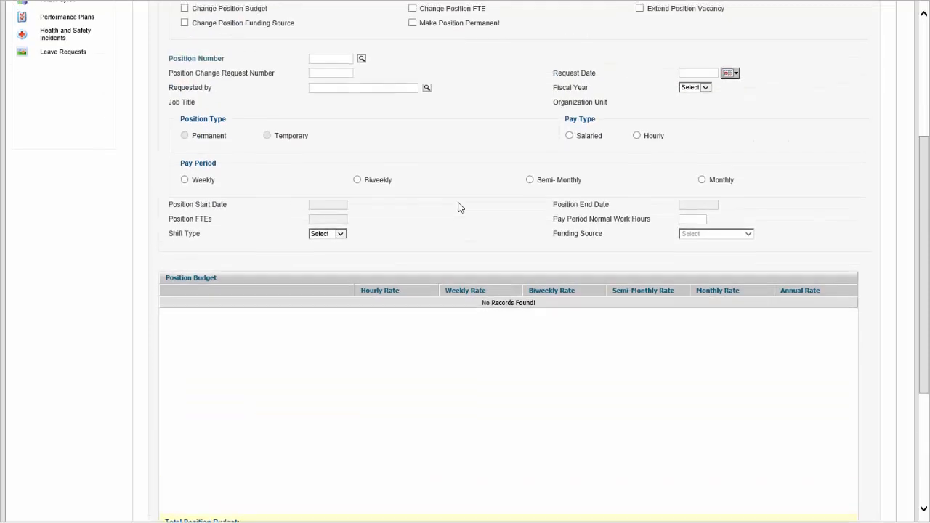